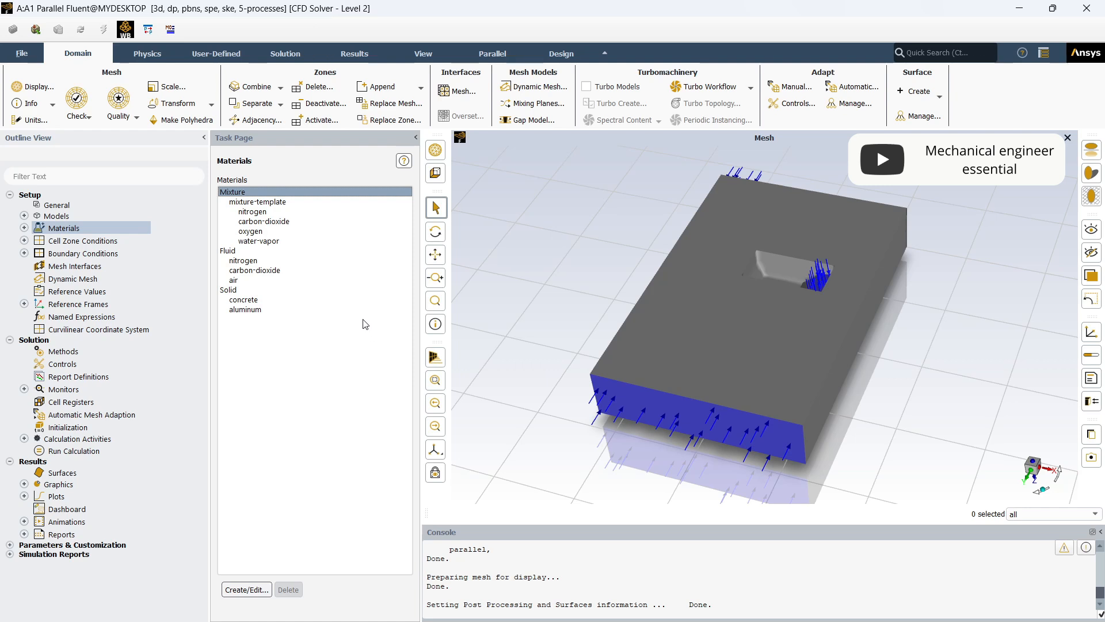
- Enable source terms for the fluid_jet cell zone and show its source term settings
click(66, 237)
click(23, 242)
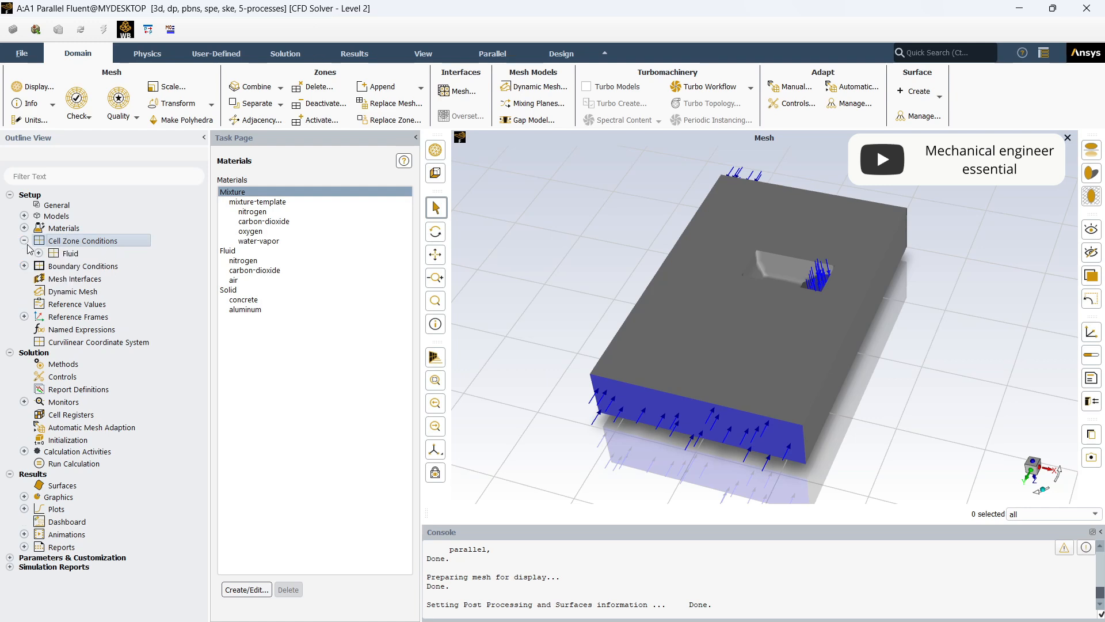
double_click(48, 239)
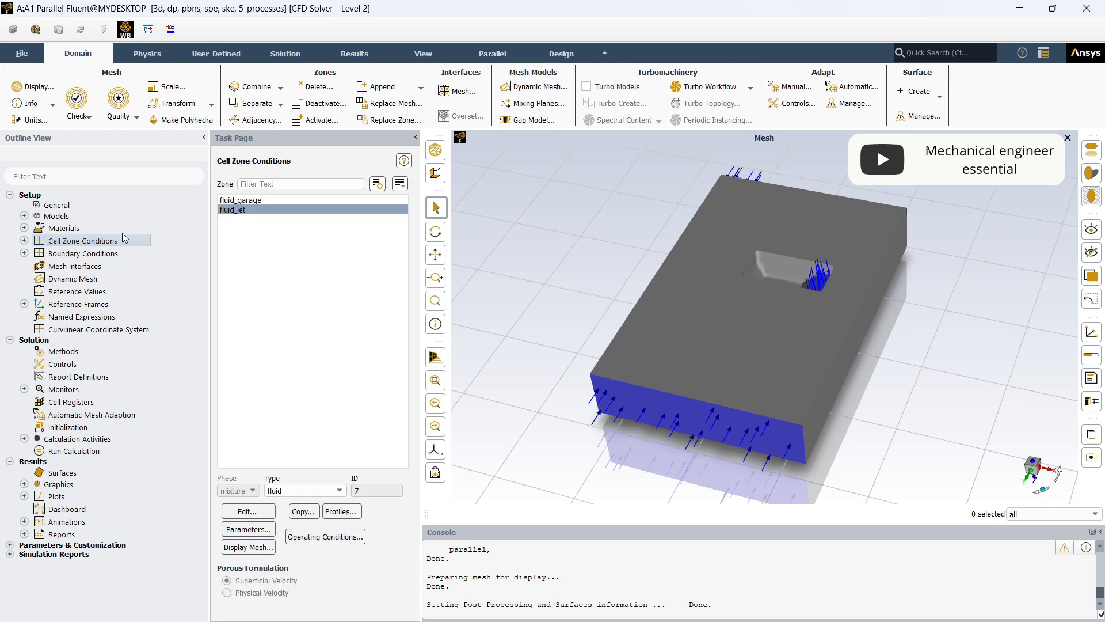
click(238, 213)
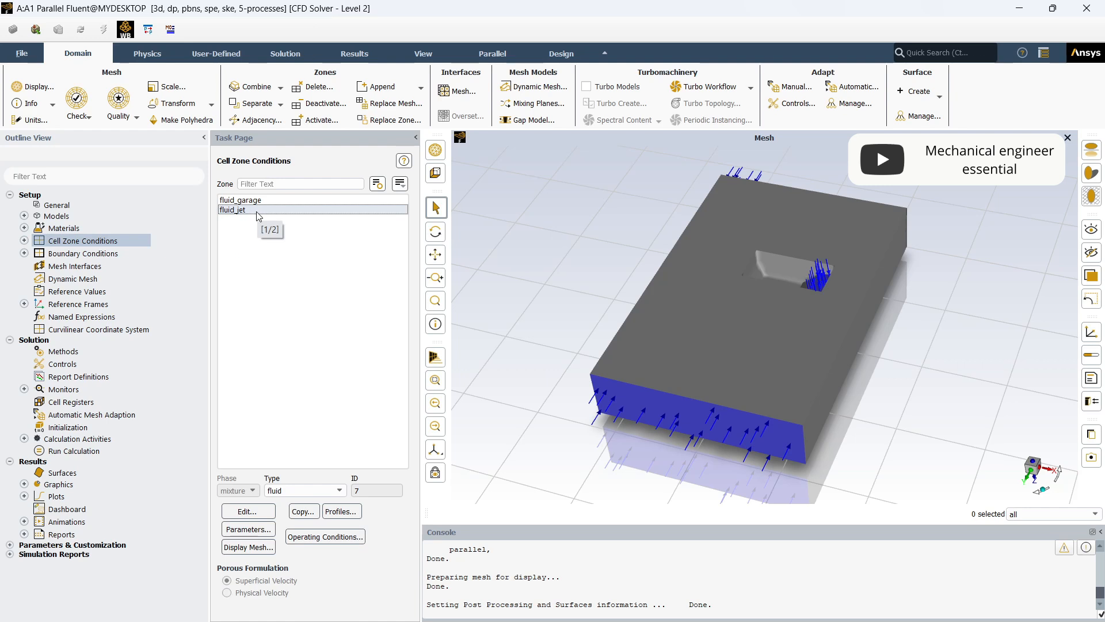
double_click(255, 211)
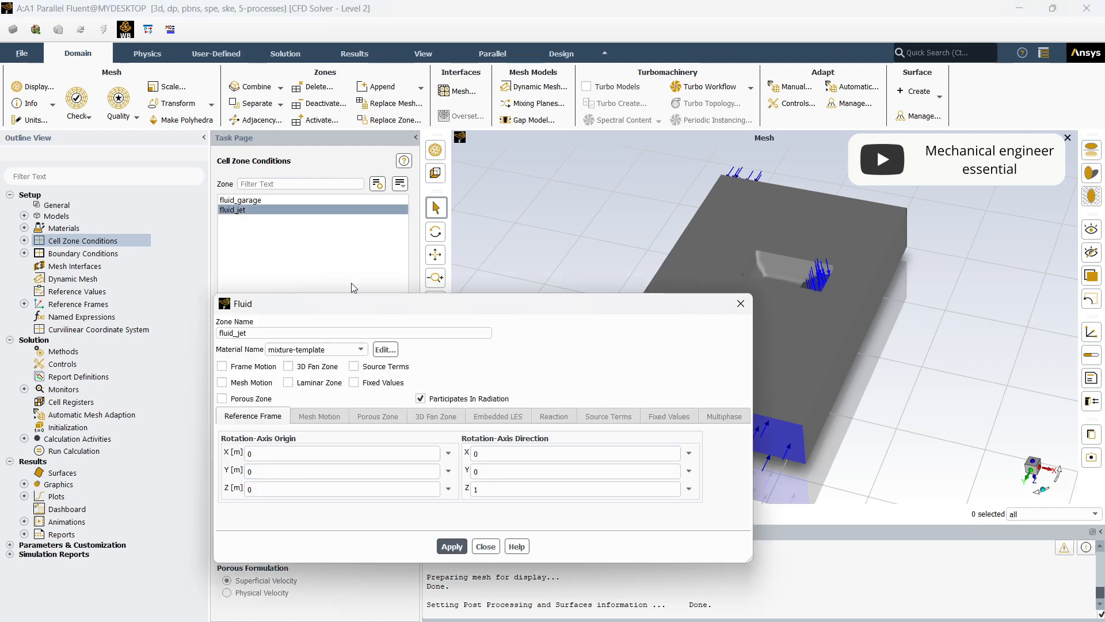
drag(408, 314, 388, 146)
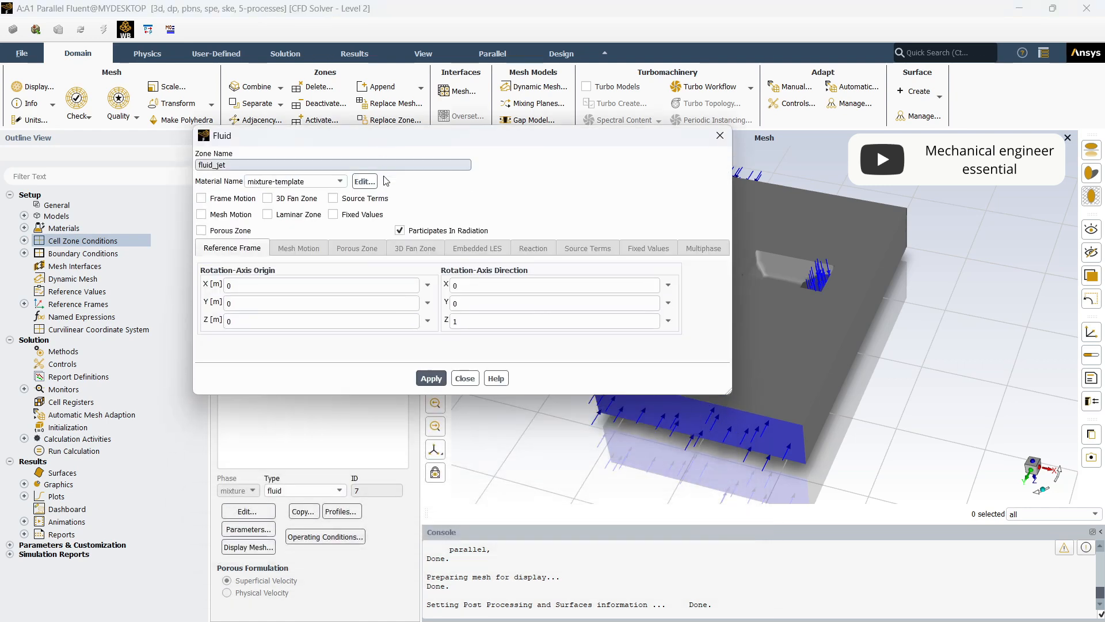
click(362, 206)
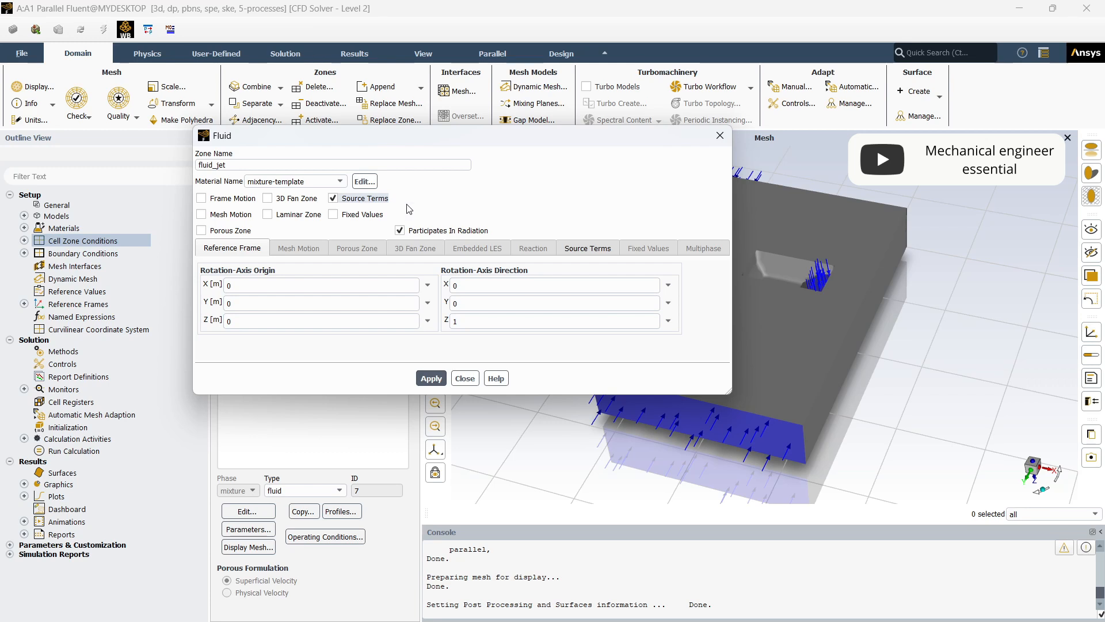
click(603, 254)
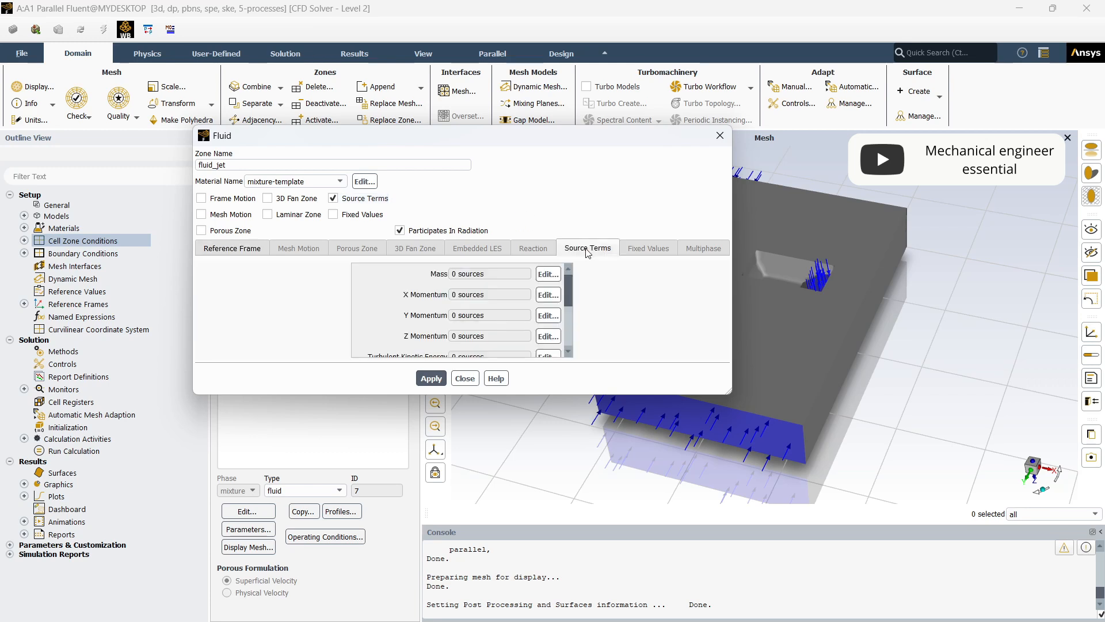
- Set the number of Y Momentum sources for the fluid_jet zone to 1
click(548, 316)
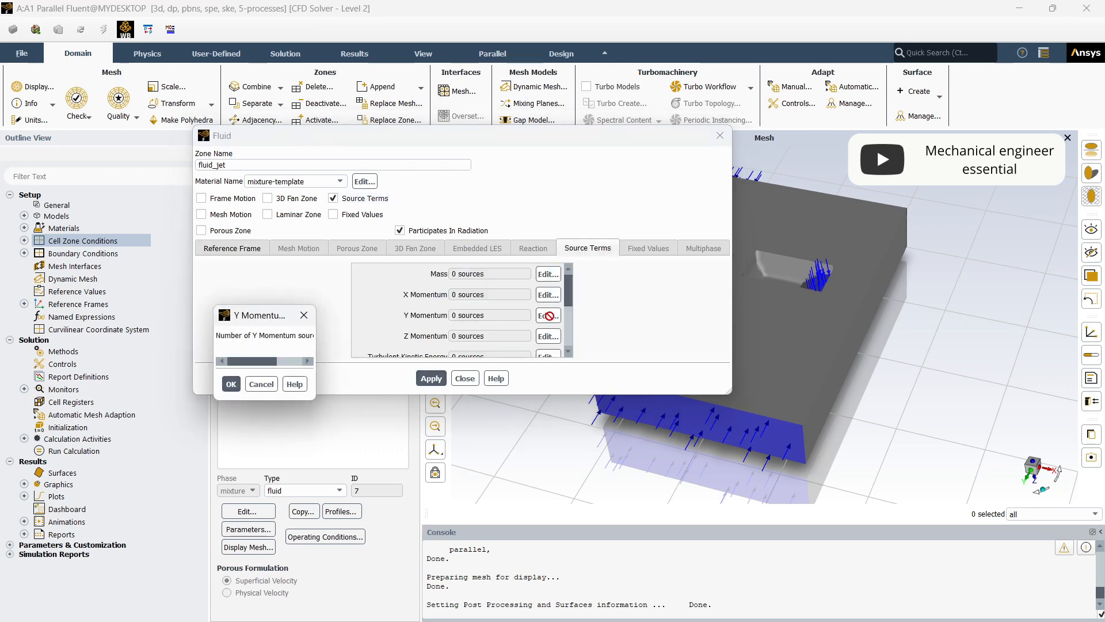
click(358, 332)
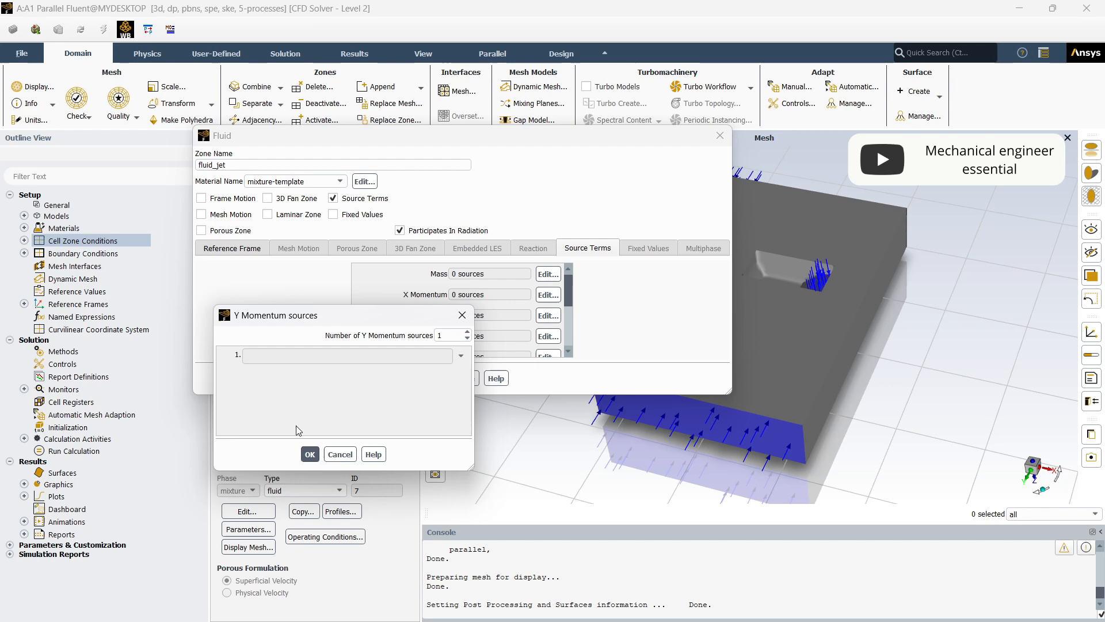
click(310, 454)
- Define the fluid_jet zone's Y Momentum source as a constant -80 N/m³ and apply the zone settings
click(549, 316)
click(452, 357)
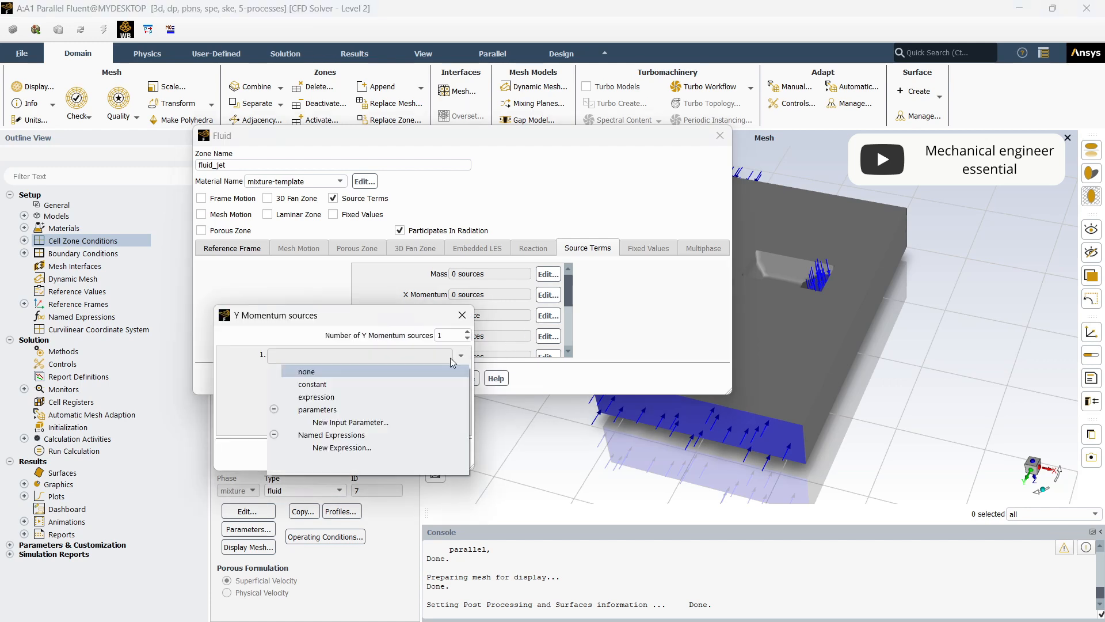
click(415, 383)
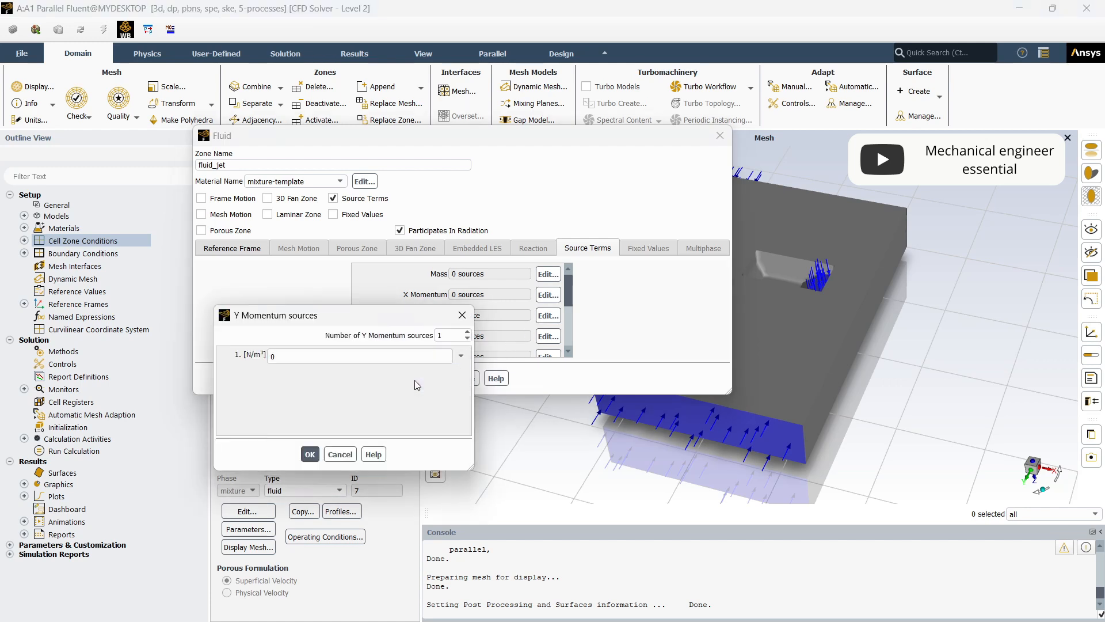
double_click(307, 358)
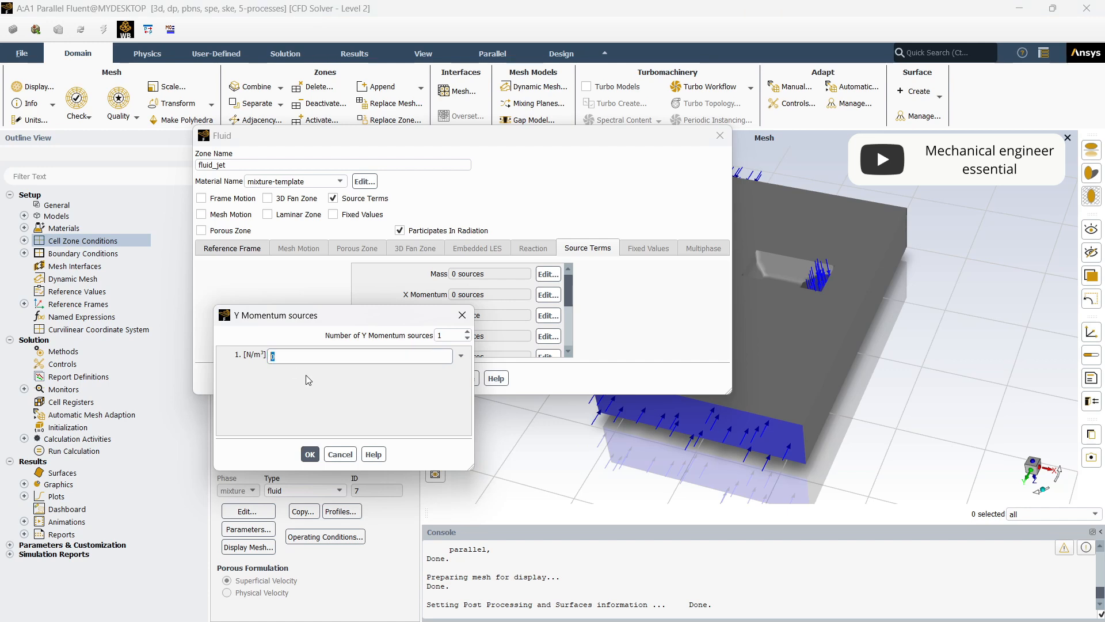
text(-80)
click(310, 455)
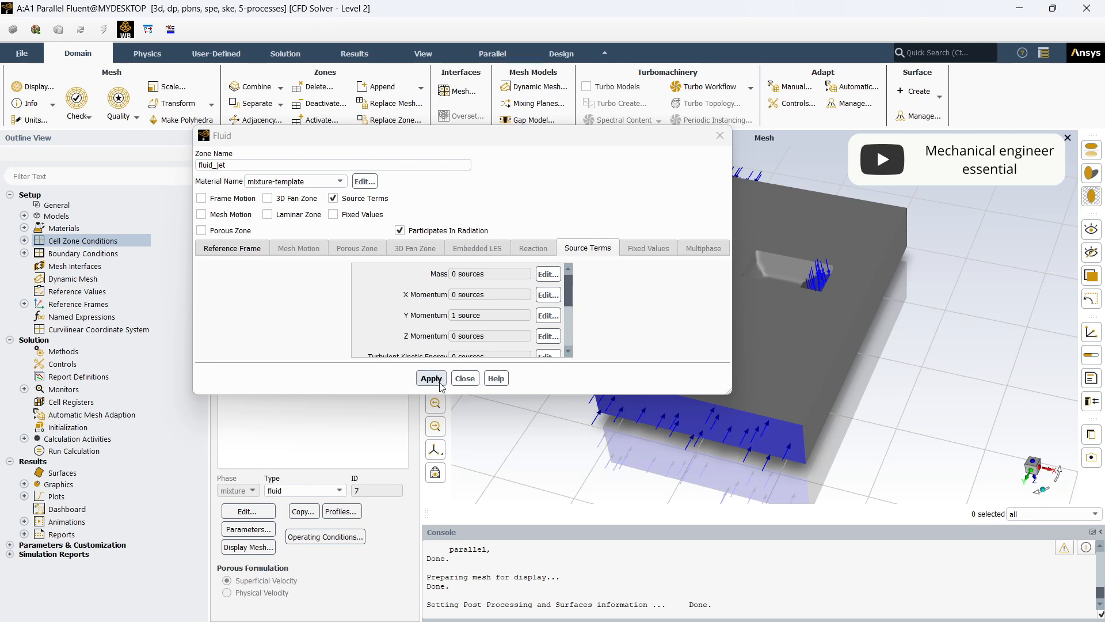
click(439, 380)
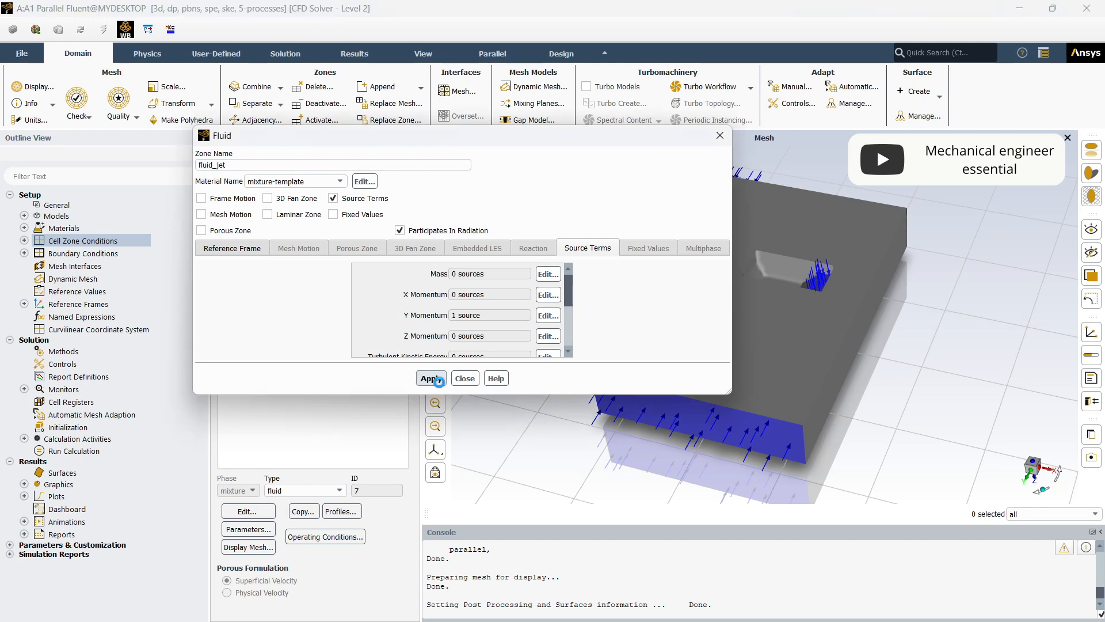
click(471, 379)
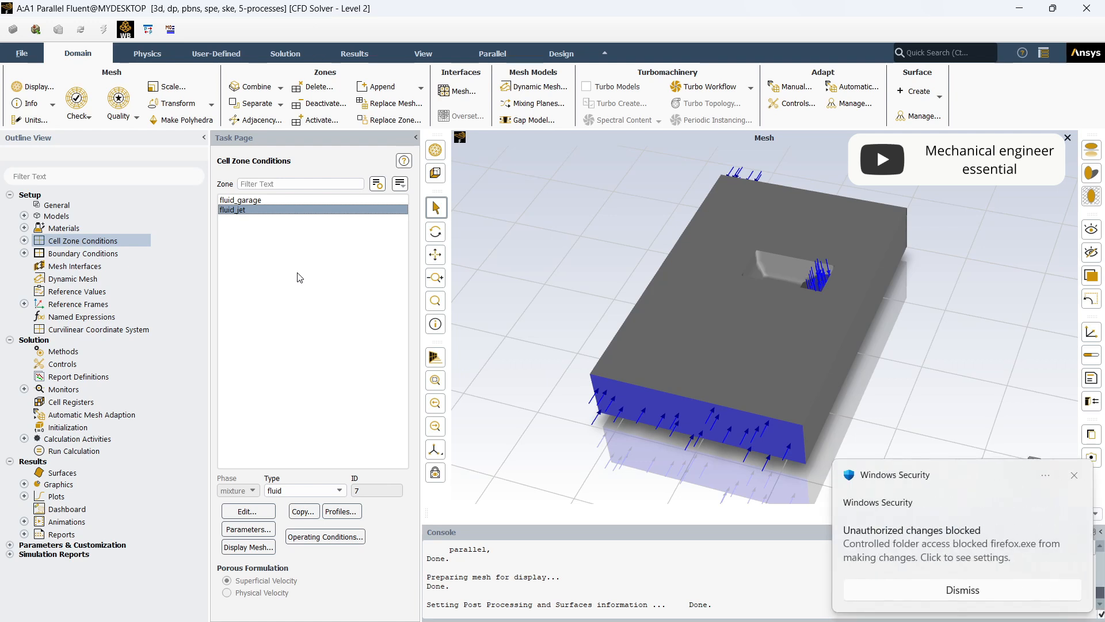
click(1075, 476)
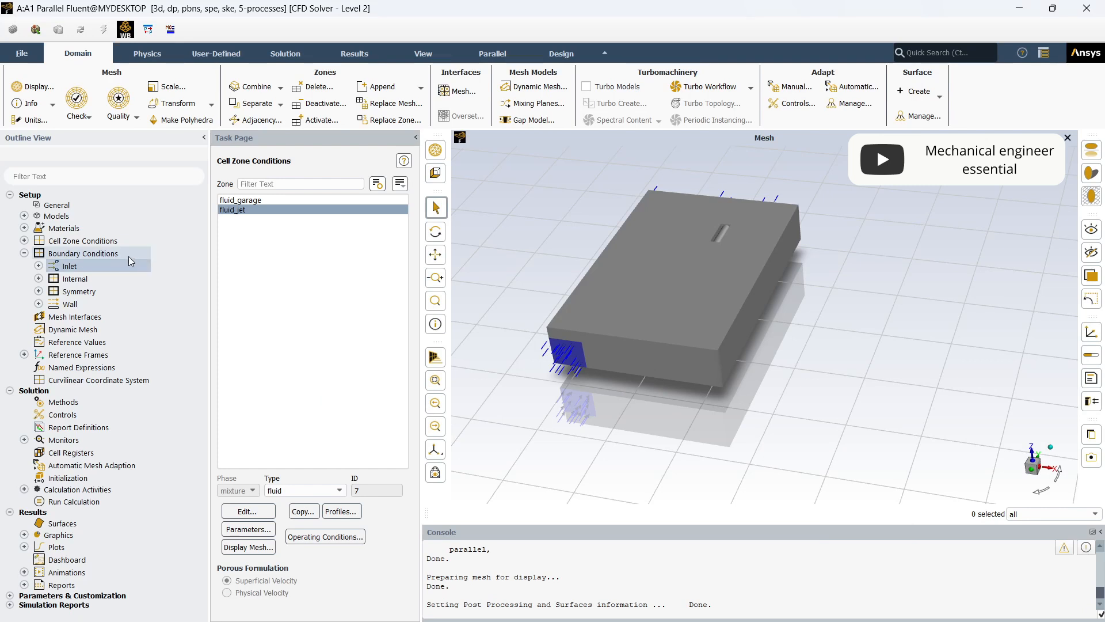
- Set the velocity magnitude of the inlet_exhaust velocity inlet boundary to -6 m/s
click(24, 253)
click(24, 253)
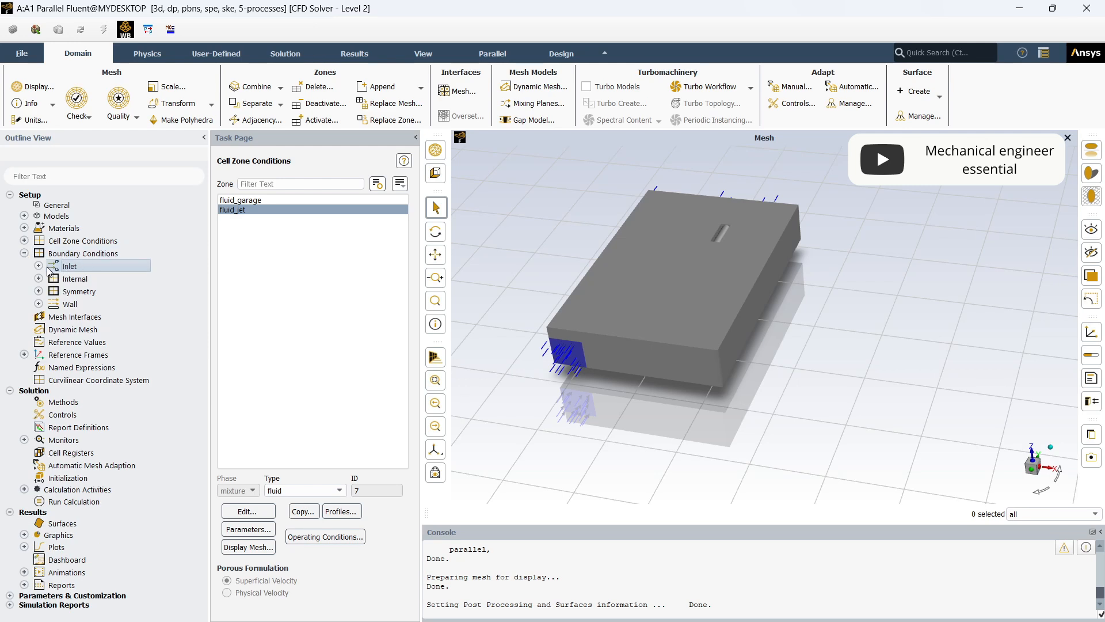
click(38, 266)
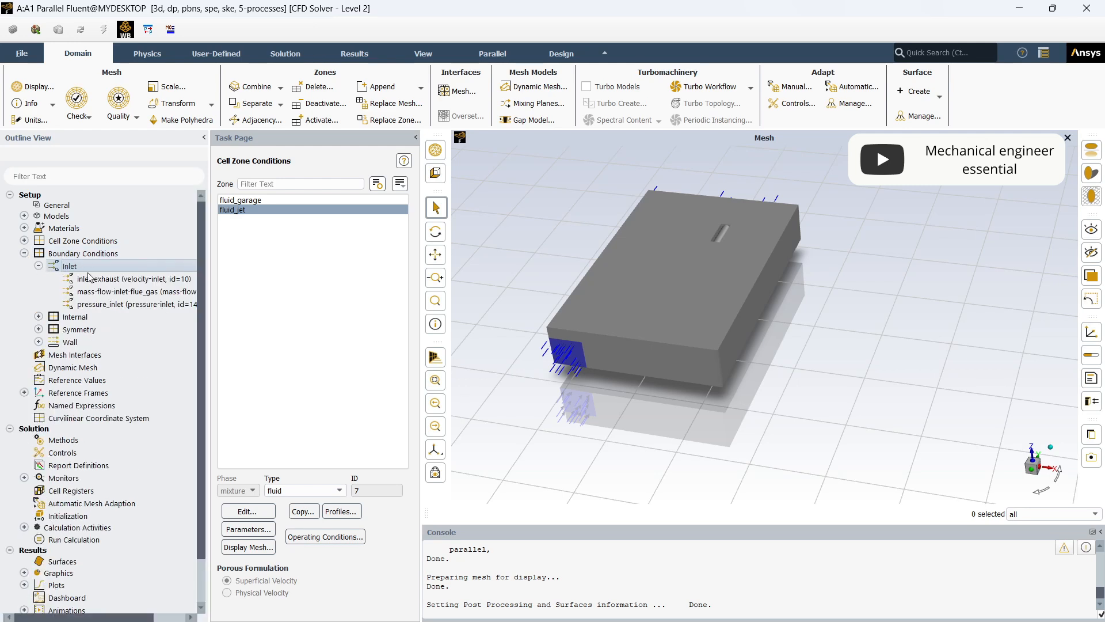
double_click(139, 280)
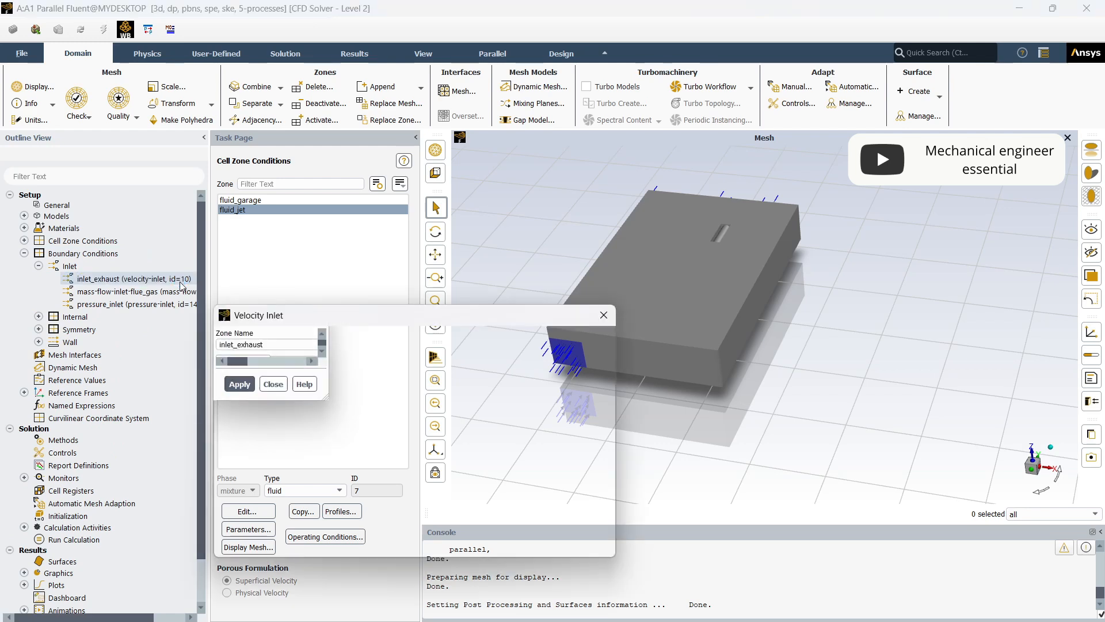
drag(383, 318, 415, 158)
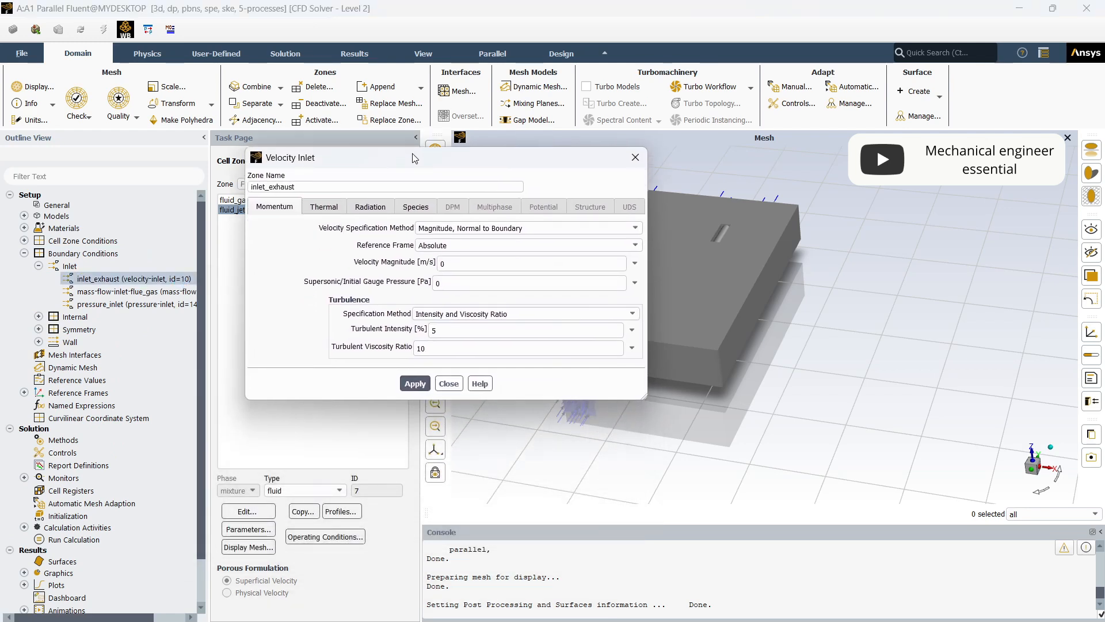
double_click(442, 263)
text(-)
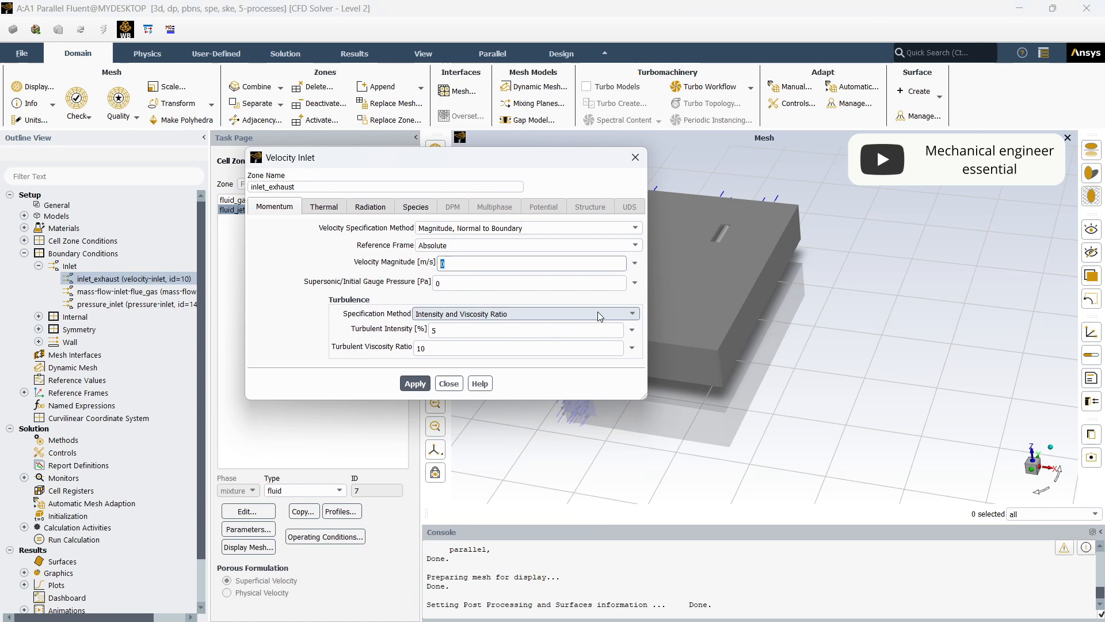
text(6)
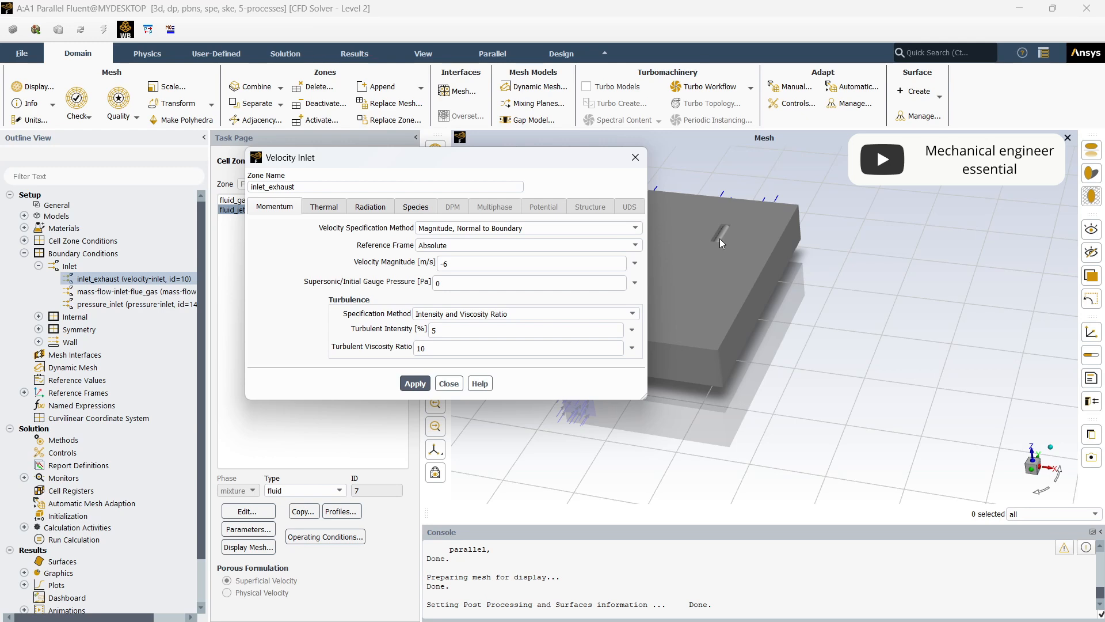
- Set the turbulent viscosity ratio of inlet_exhaust to 5 and apply the boundary settings
double_click(433, 330)
click(461, 332)
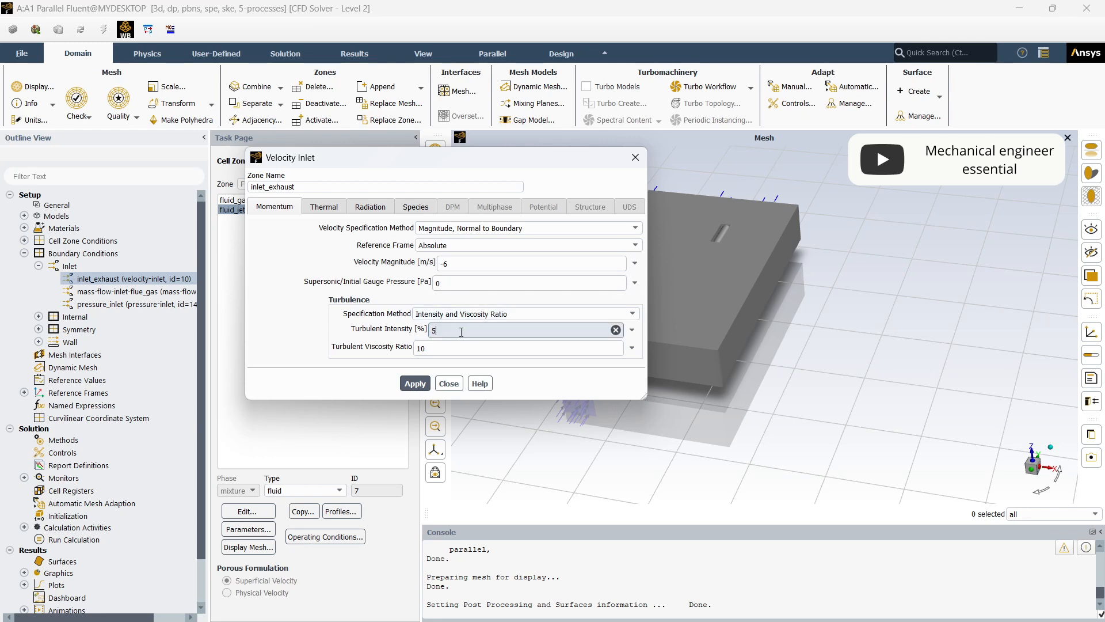
click(446, 344)
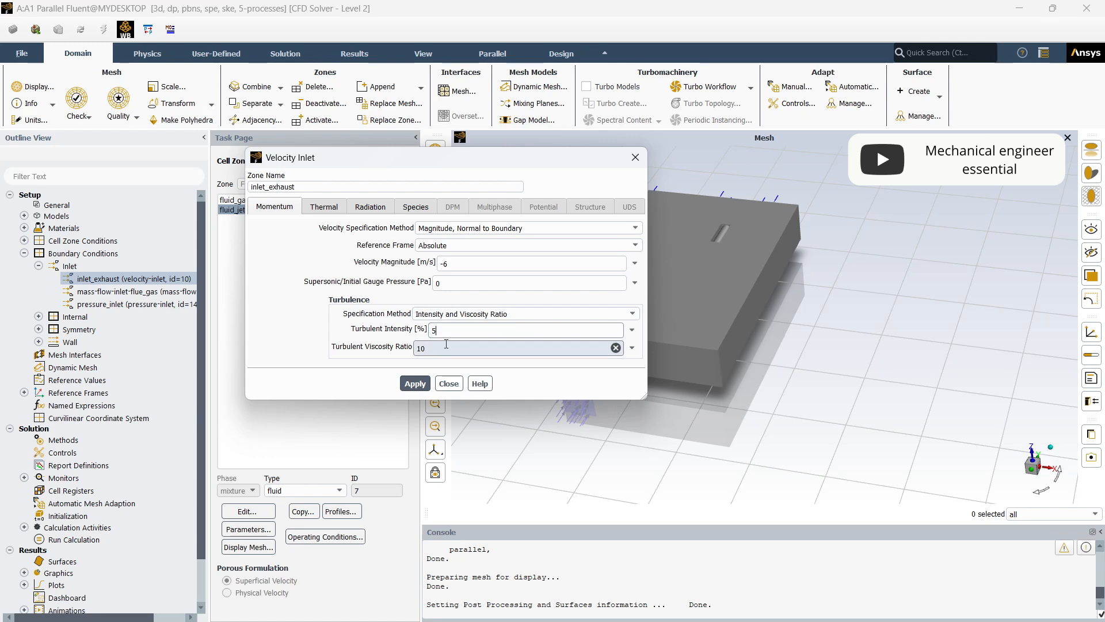
click(631, 317)
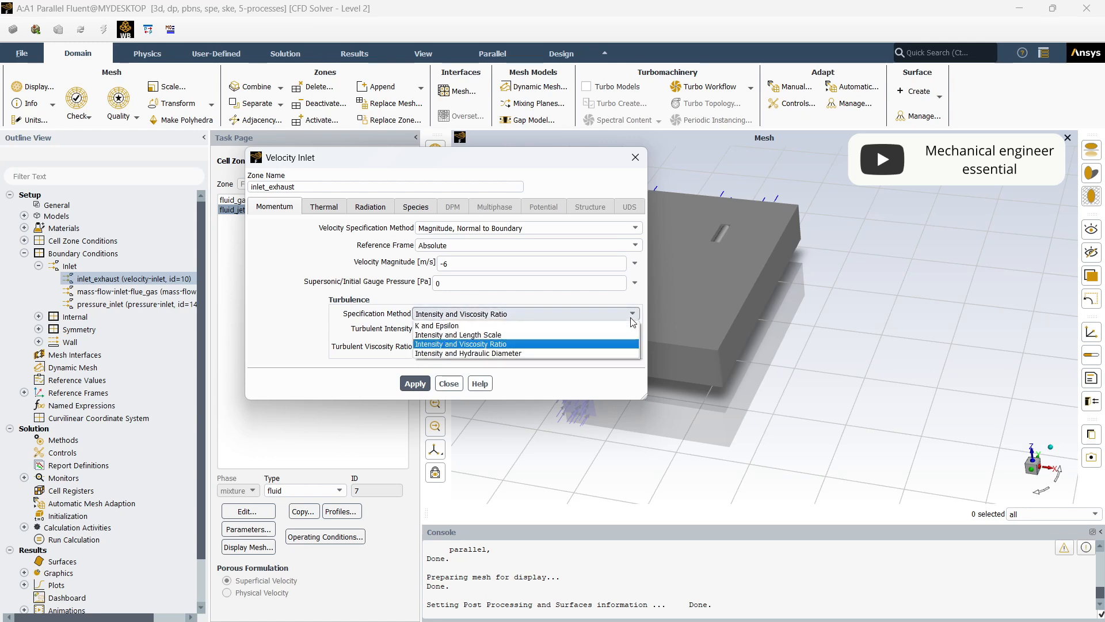
click(631, 317)
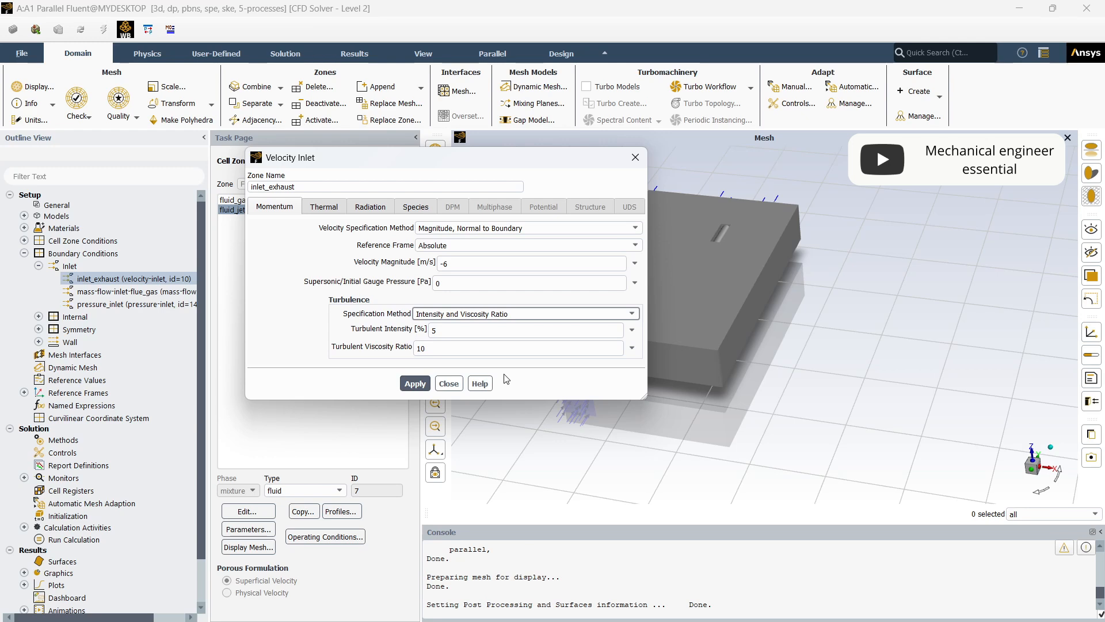
double_click(409, 347)
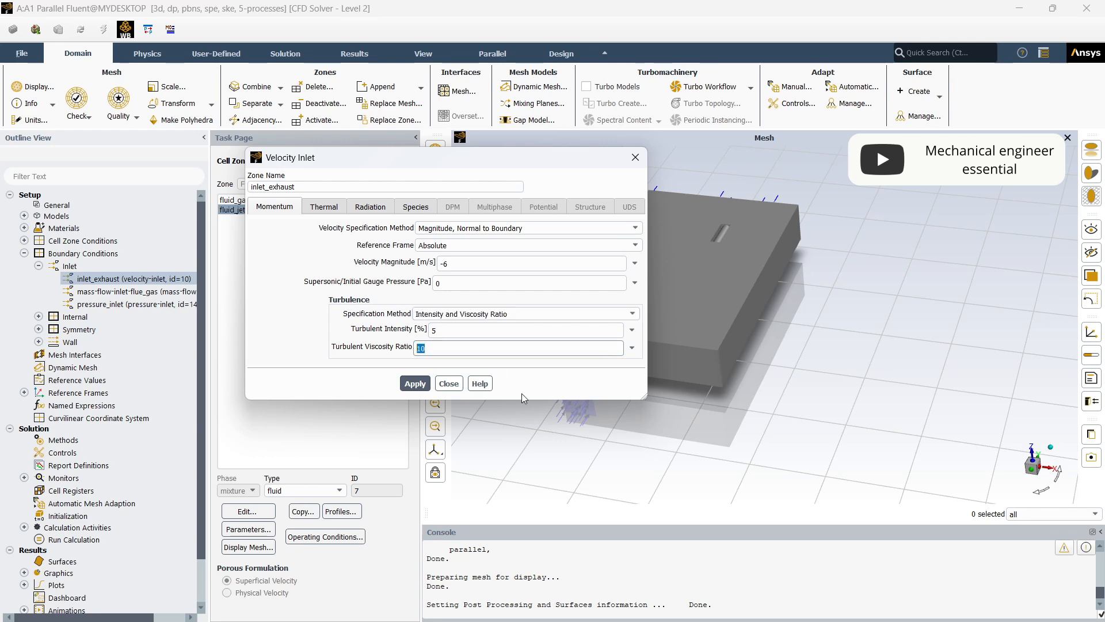
text(5)
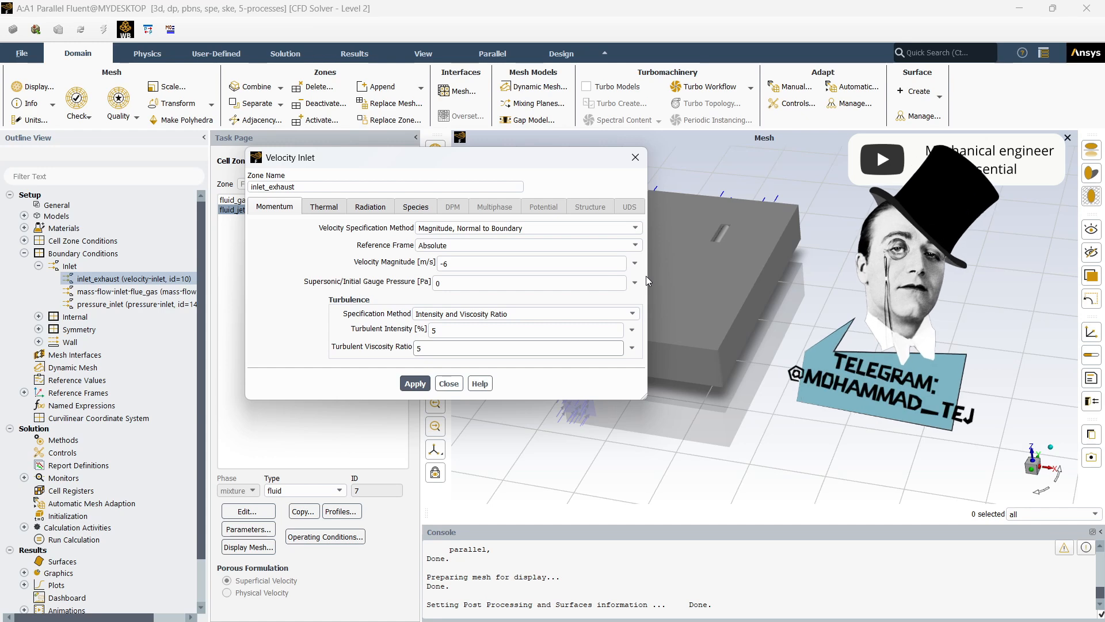
drag(437, 157, 268, 119)
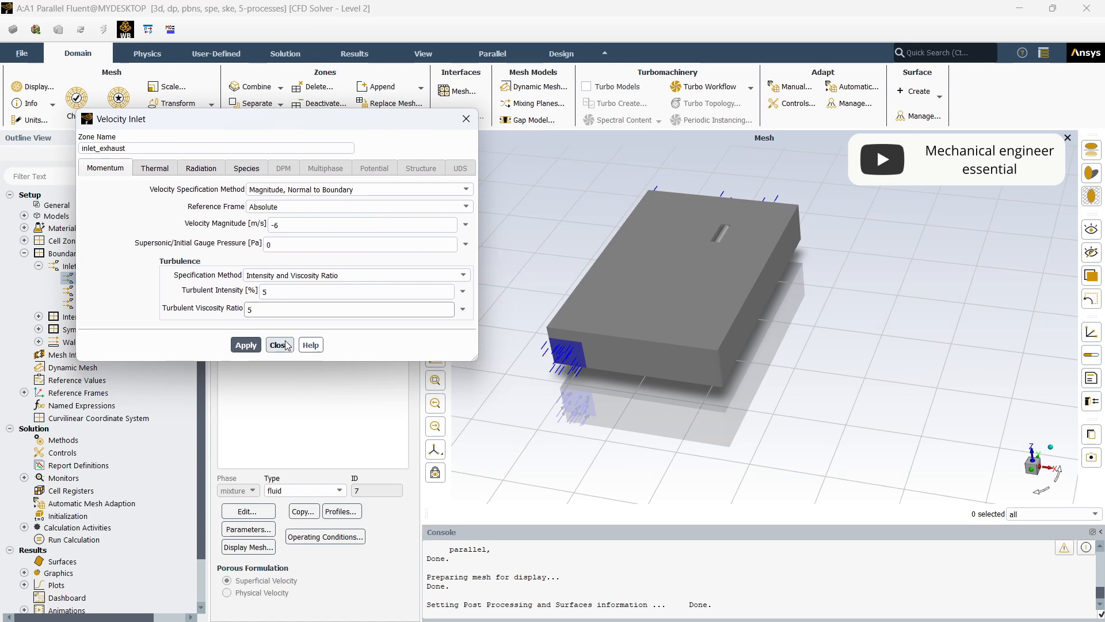
click(252, 349)
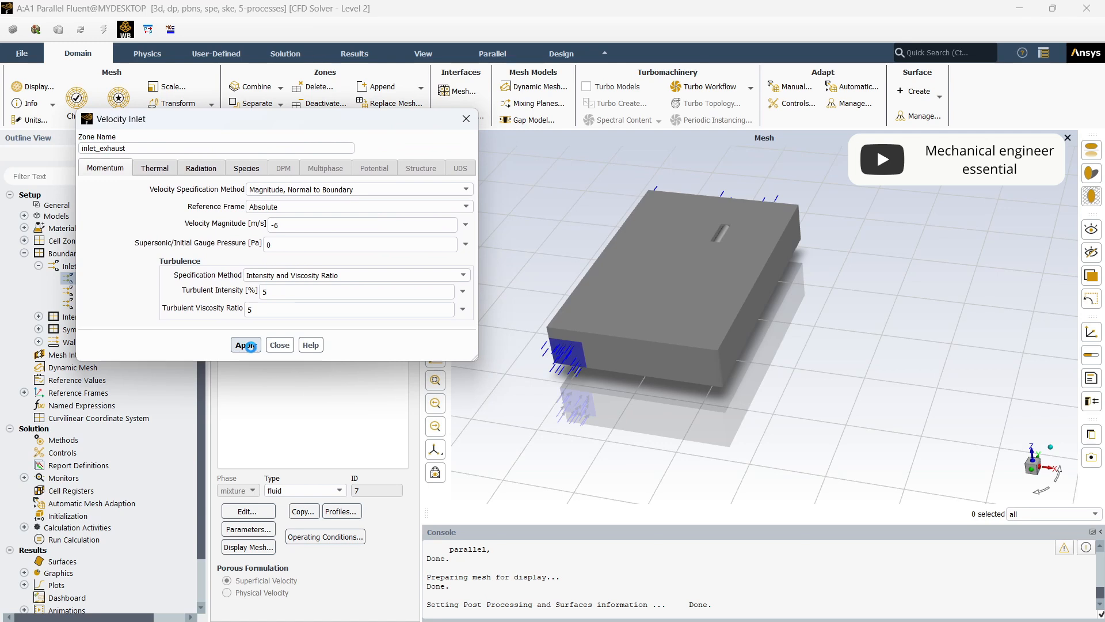
click(280, 345)
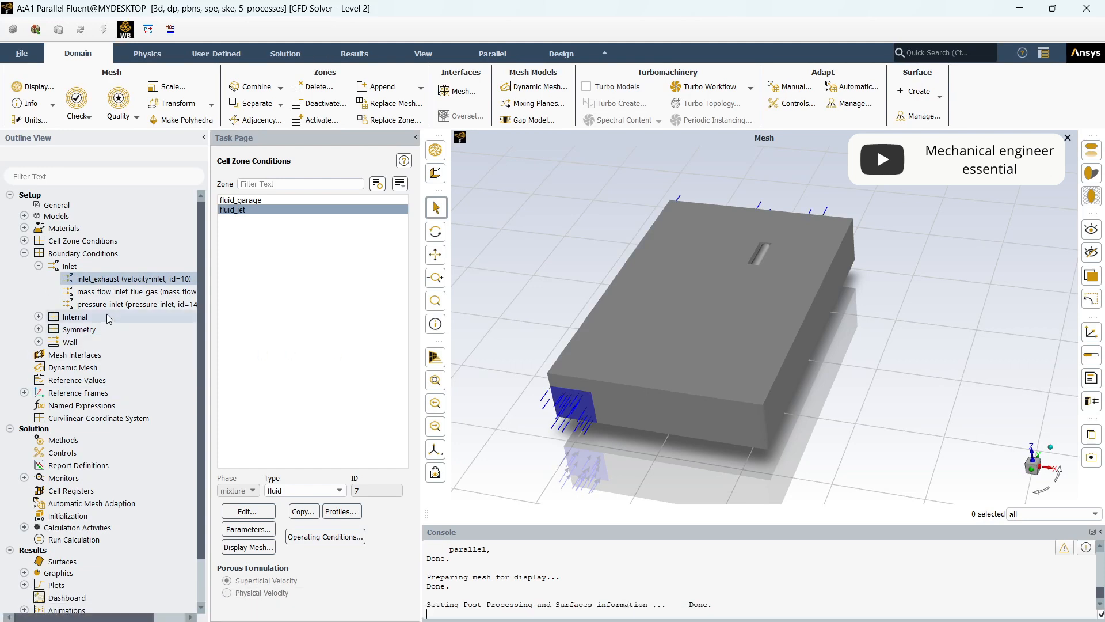
- Set the turbulent viscosity ratio of the pressure_inlet boundary to 5
click(151, 305)
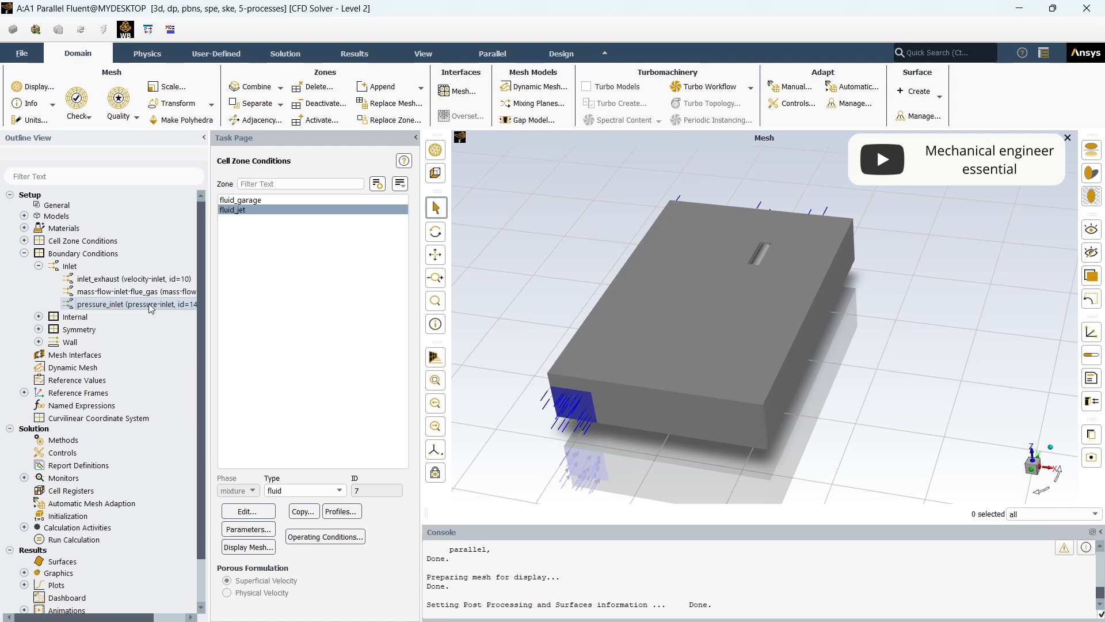
double_click(151, 306)
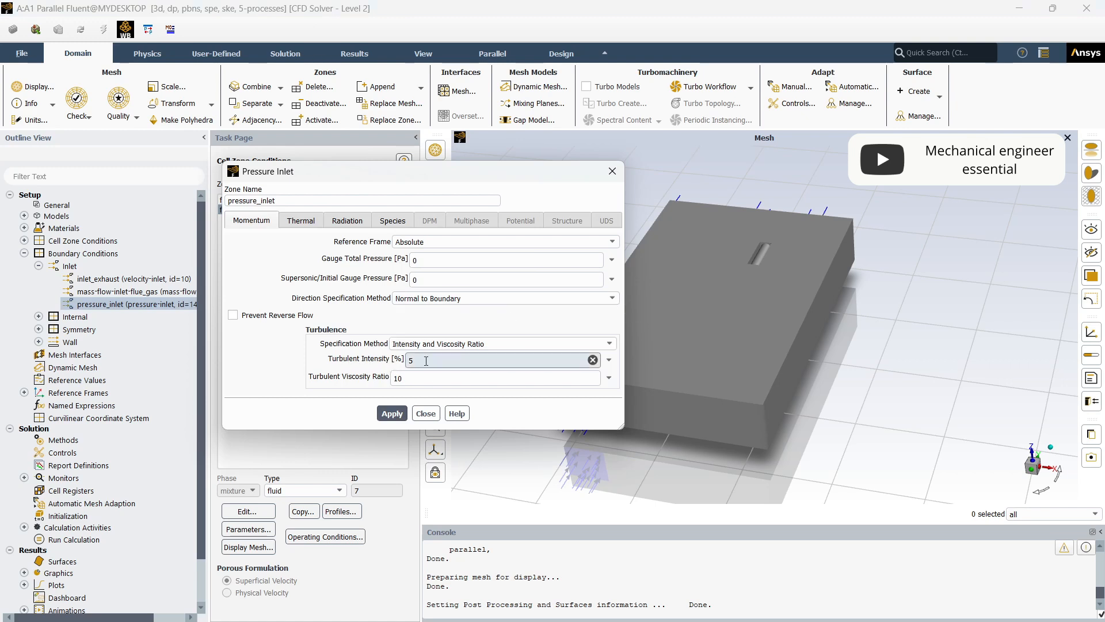
double_click(408, 361)
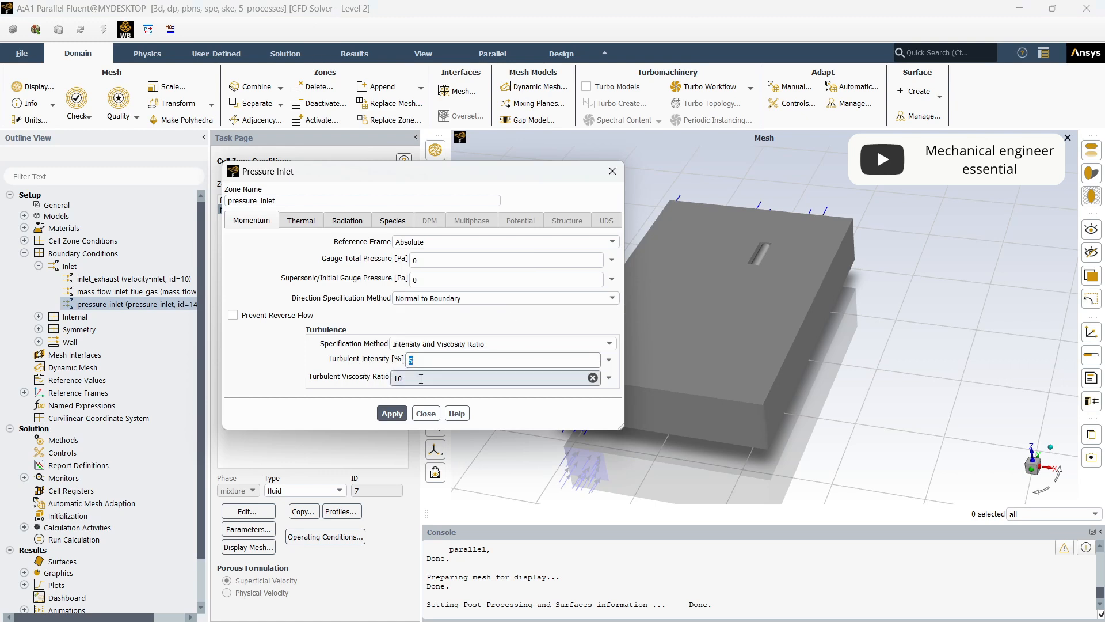
double_click(398, 377)
text(5)
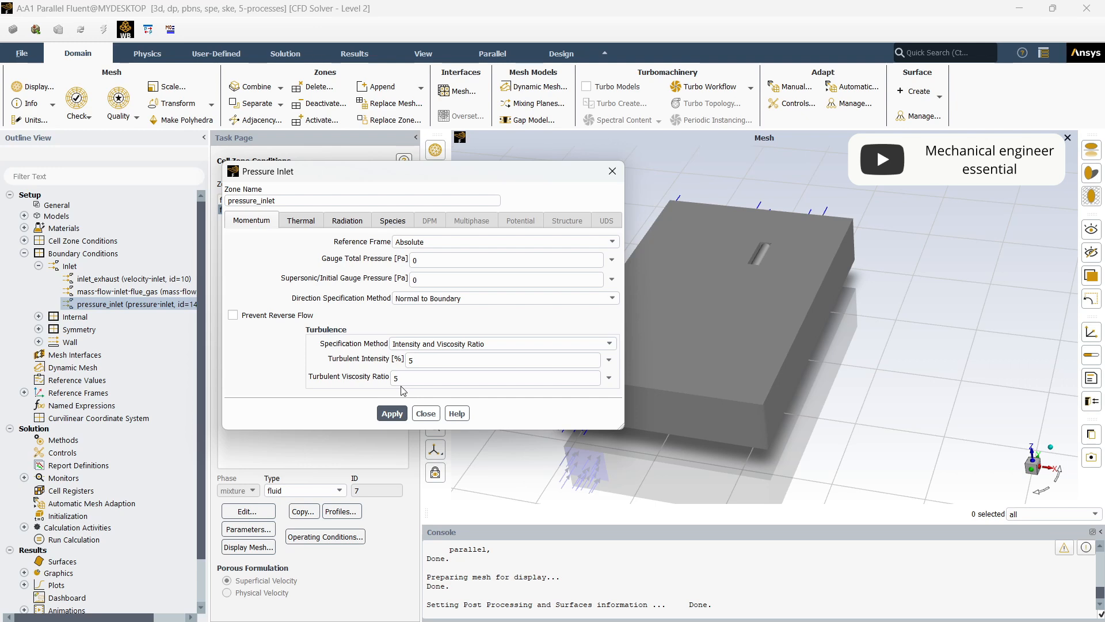
- Set the total temperature of the pressure_inlet boundary to 293.15 K
click(296, 222)
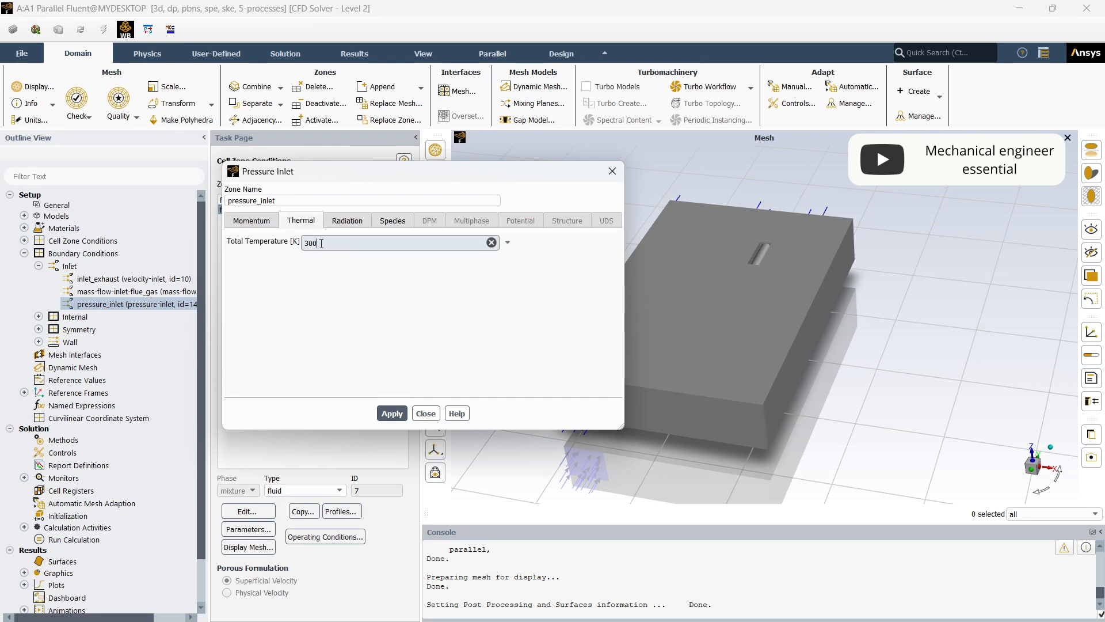
double_click(311, 242)
text(2)
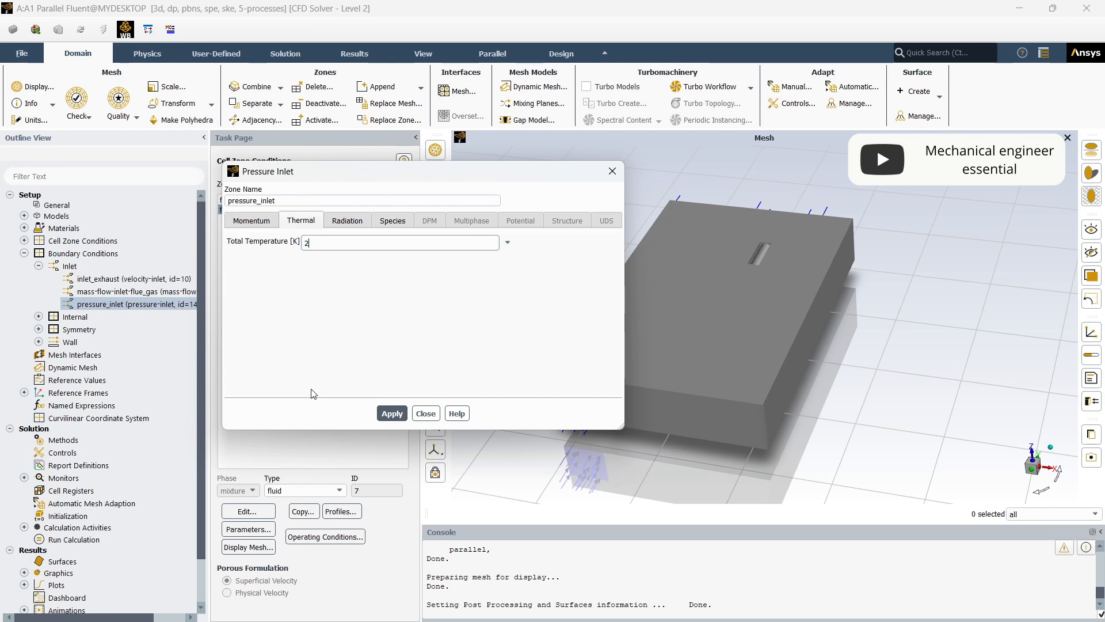
text(93.15)
click(350, 347)
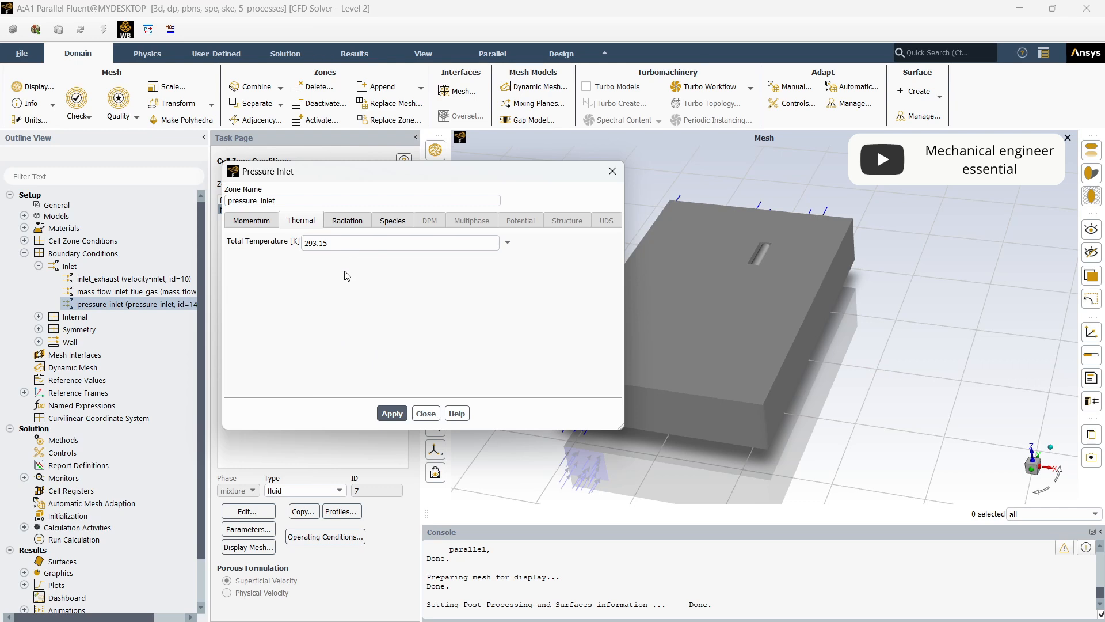
- Give pressure_inlet's radiation a specified external black body temperature of 293.15 K, keeping the boundary type opaque
click(359, 220)
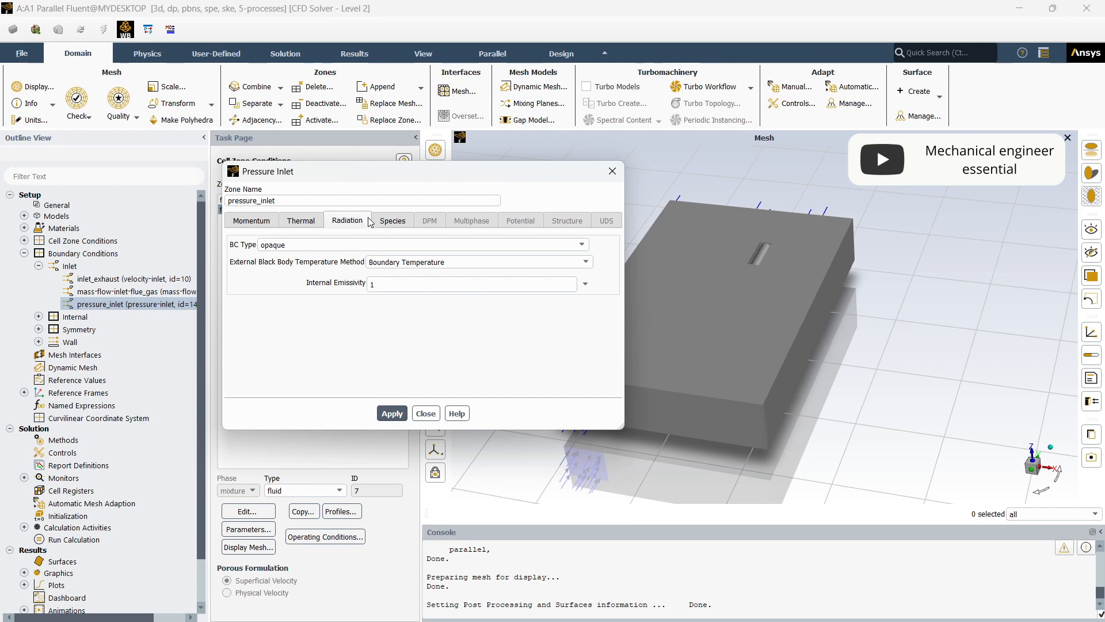
click(463, 244)
click(462, 244)
click(460, 262)
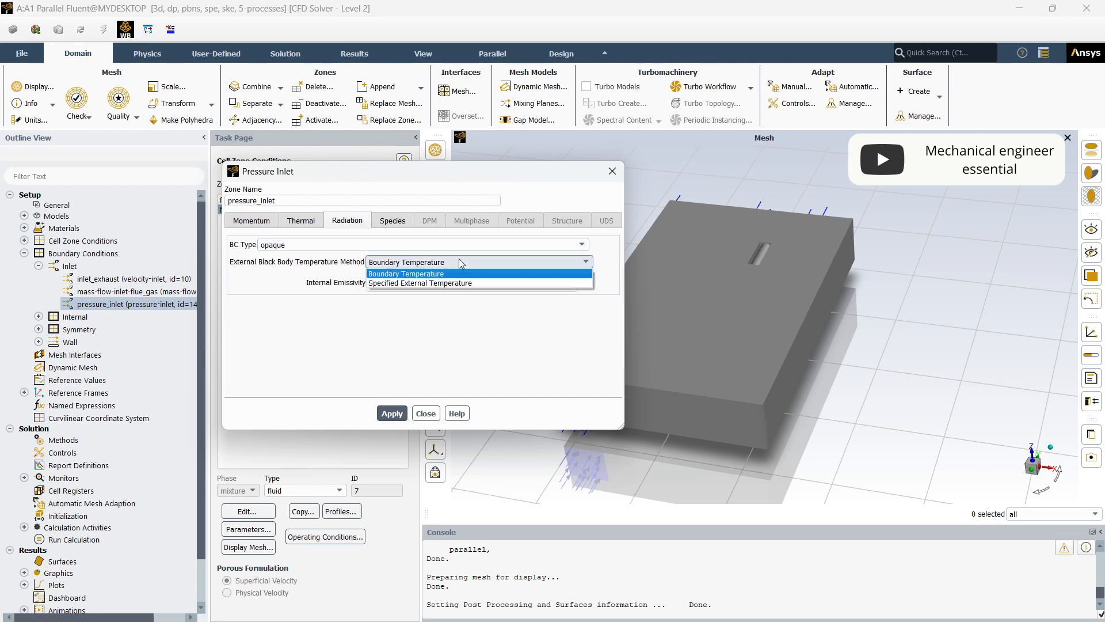
click(458, 281)
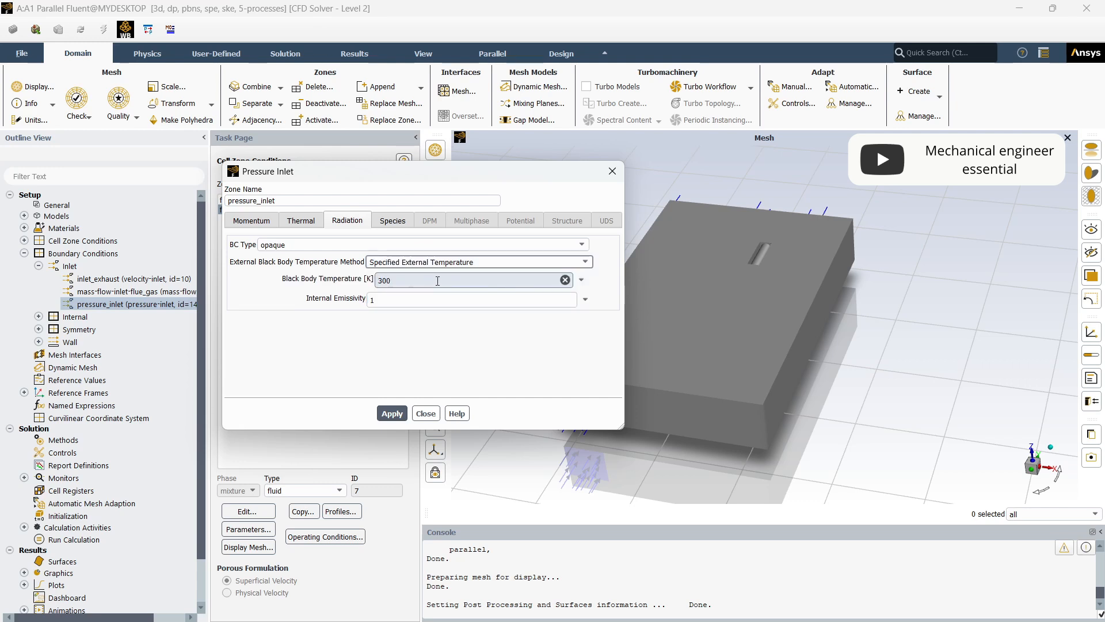
double_click(383, 280)
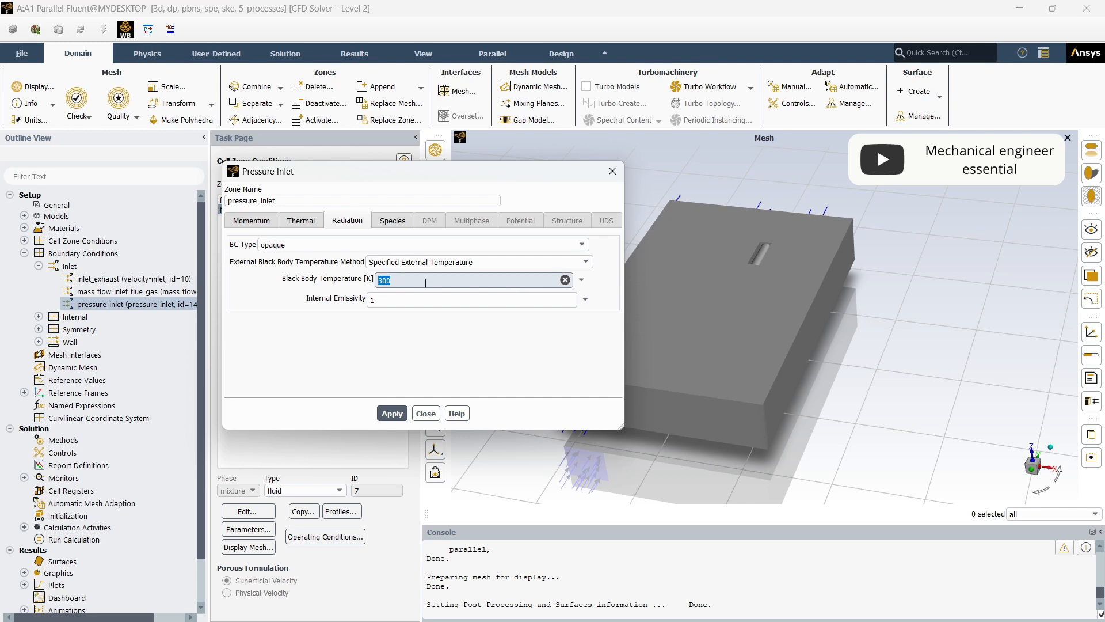
text(293.15)
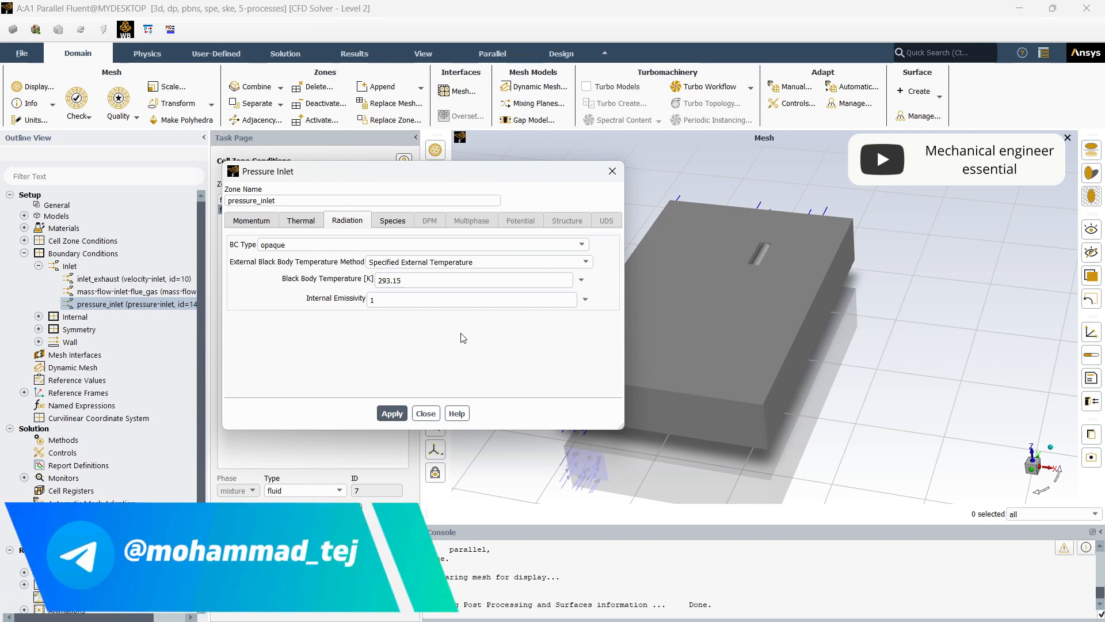
click(582, 245)
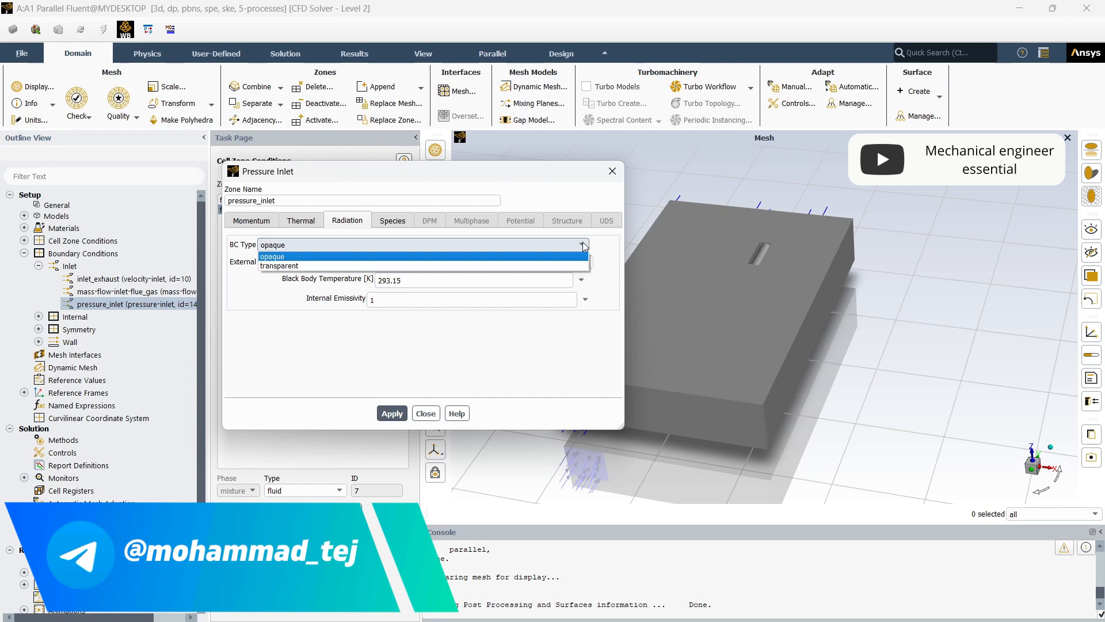
click(583, 257)
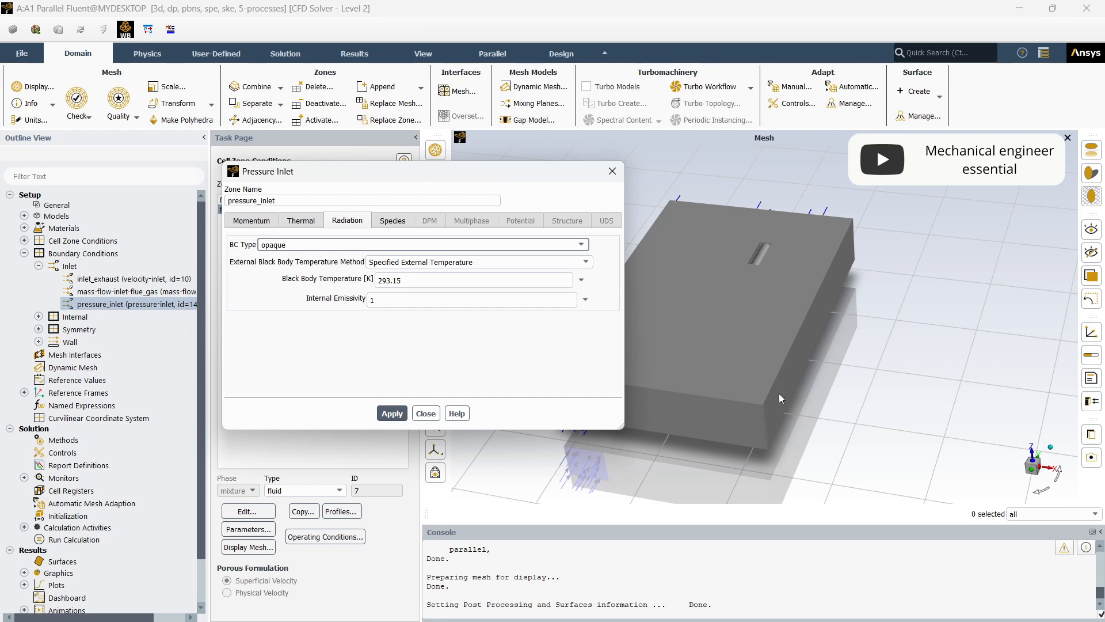
- Set the o2 mass fraction of pressure_inlet to 0.23, review the boundary's settings, then apply and close them
click(392, 221)
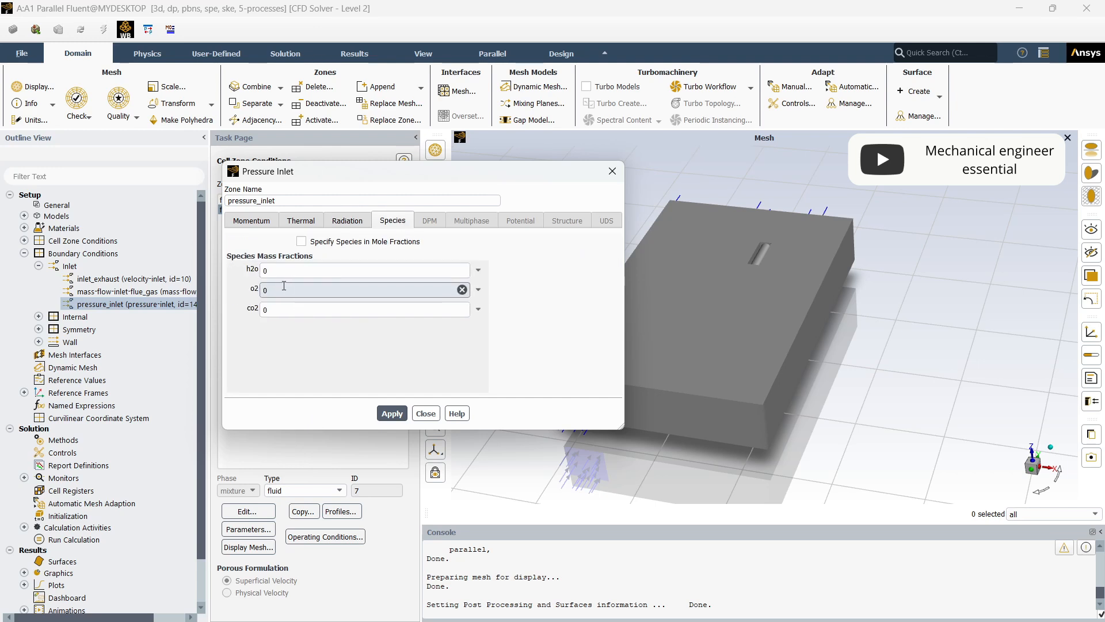
double_click(264, 289)
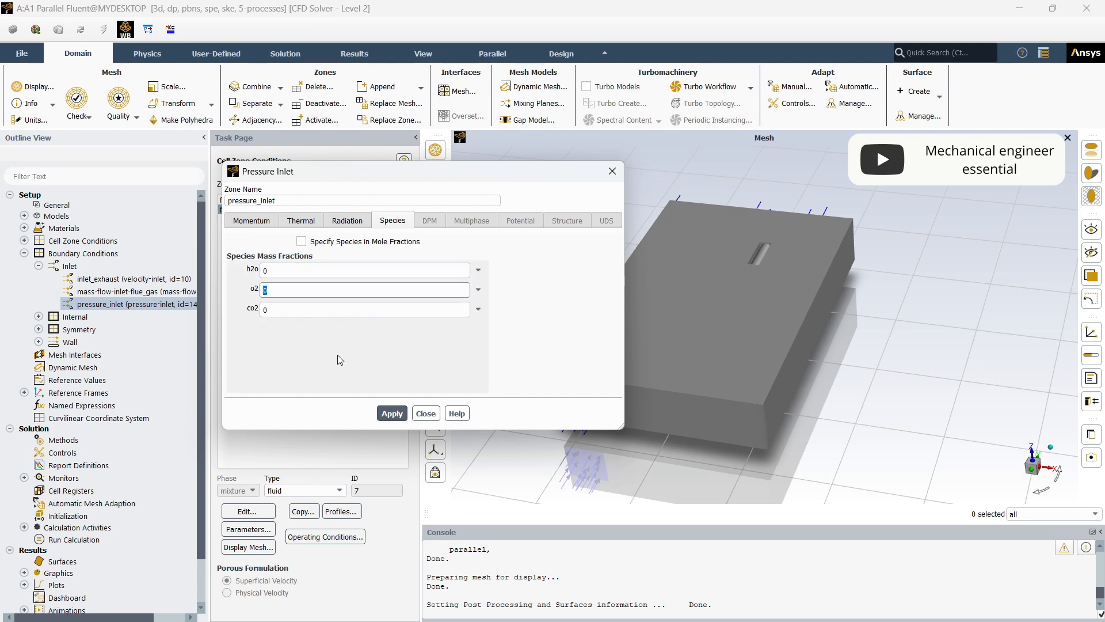
text(0.23)
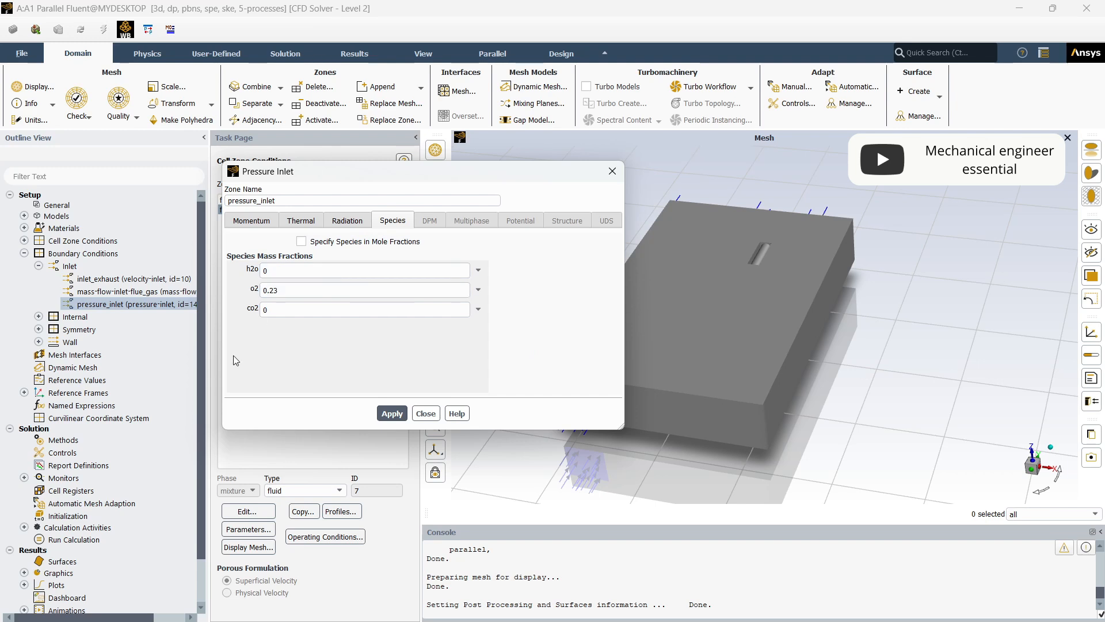
click(381, 414)
click(349, 217)
click(300, 225)
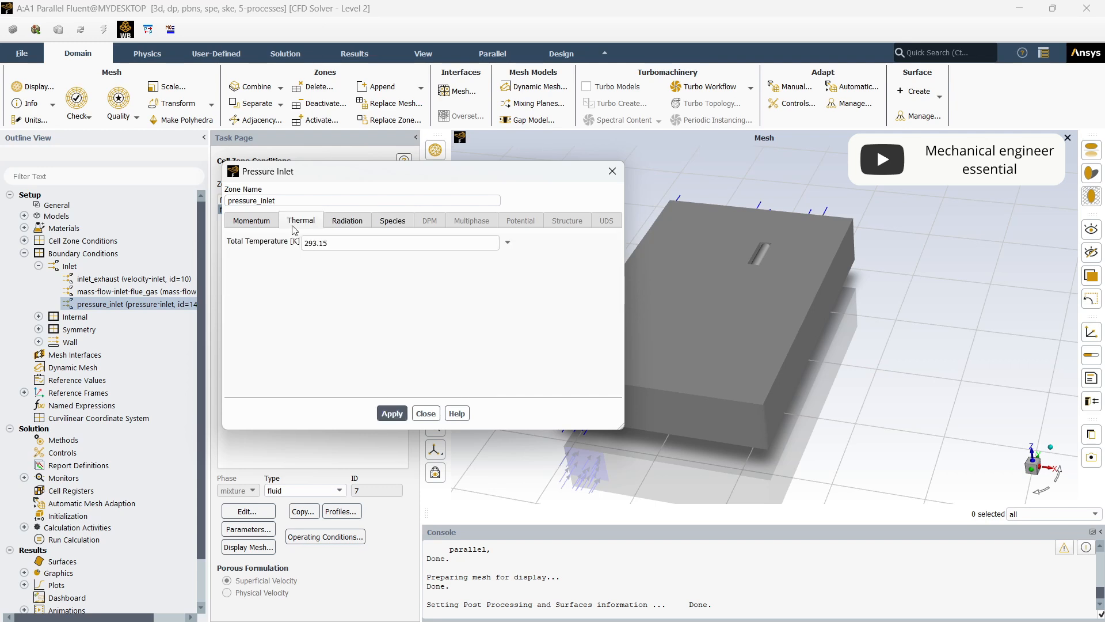
click(281, 226)
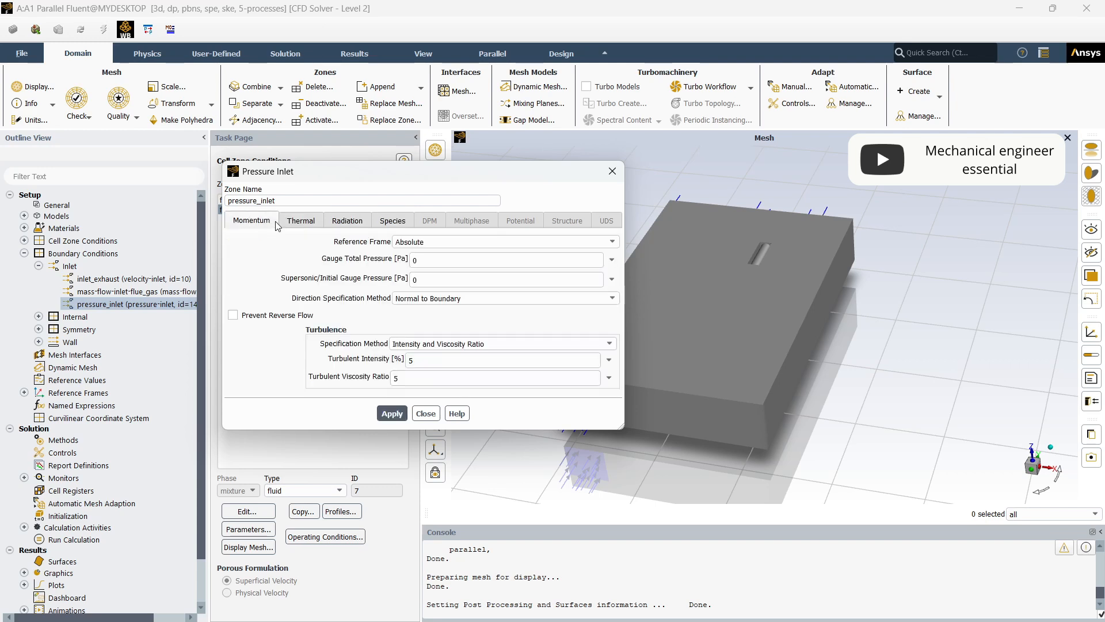
click(388, 222)
click(392, 413)
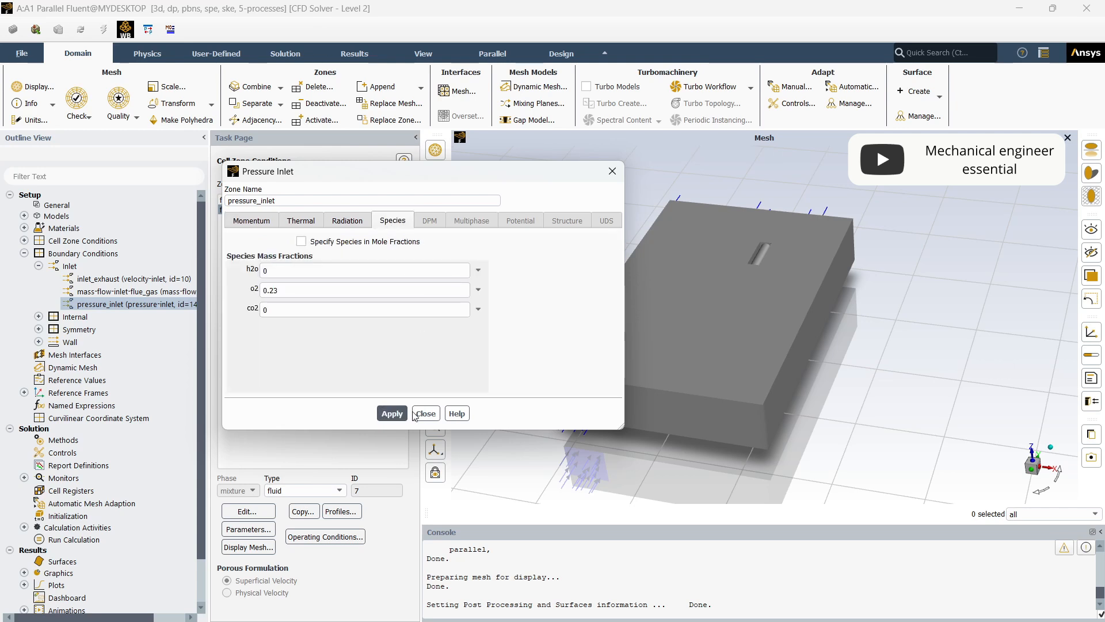
click(426, 414)
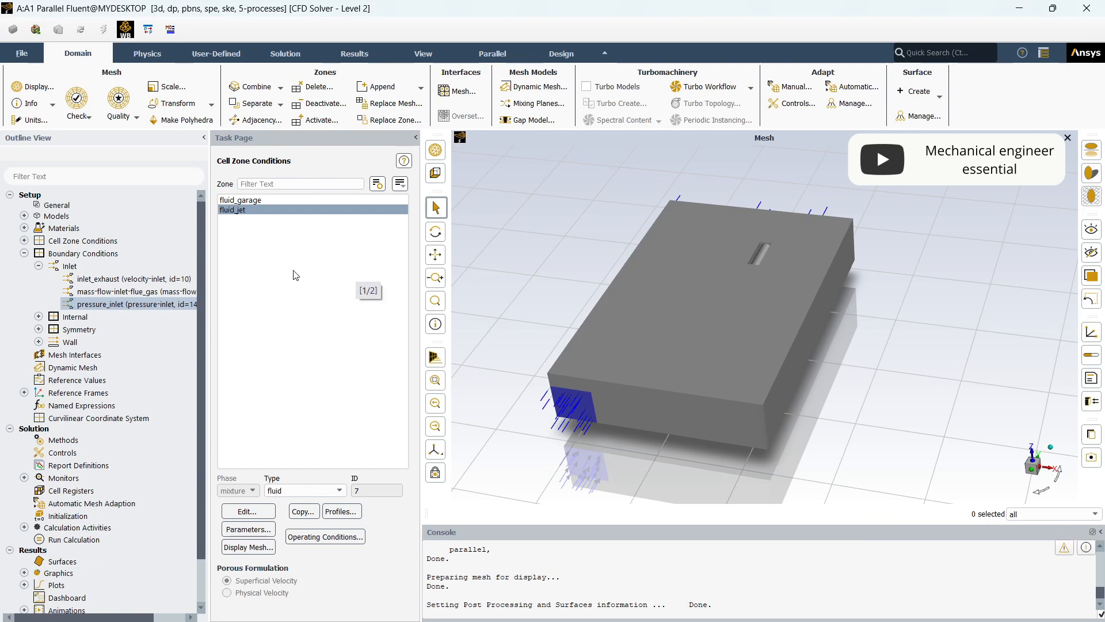
- Define the mass-flow-inlet-flue_gas momentum with a 0.1 kg/s mass flow rate, direction normal to boundary, and turbulent viscosity ratio 5
double_click(105, 293)
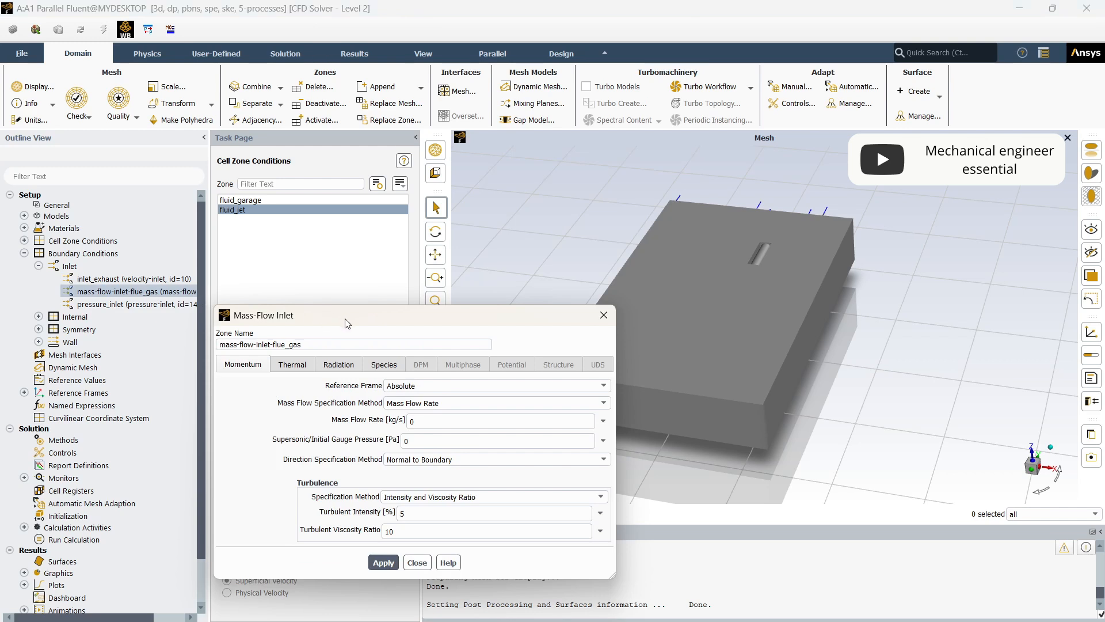
drag(348, 322, 371, 173)
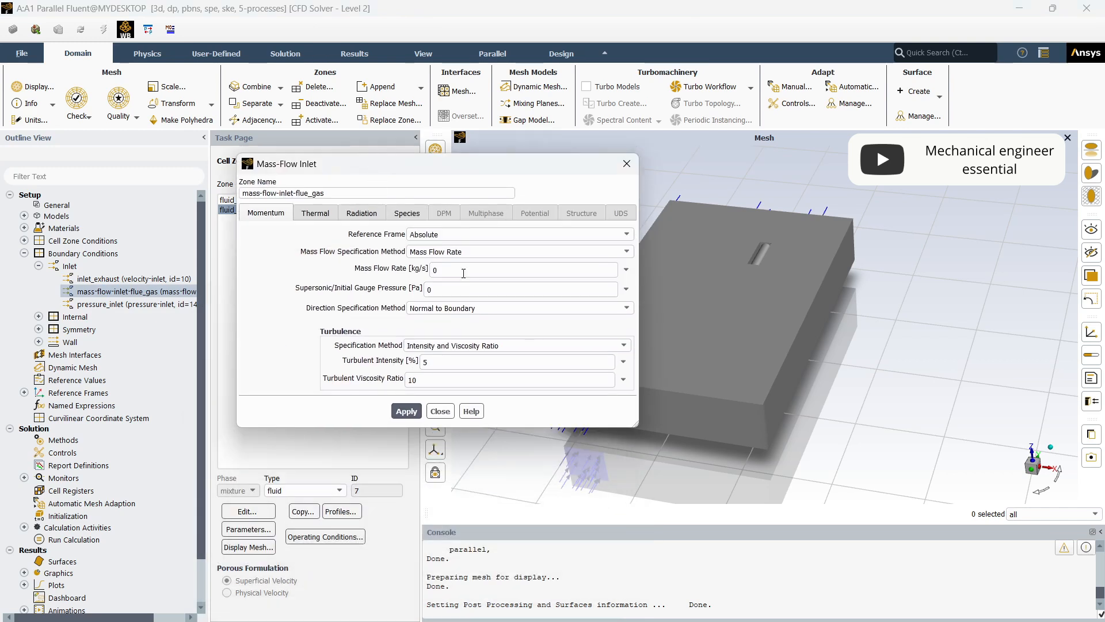
click(465, 254)
click(465, 261)
click(462, 270)
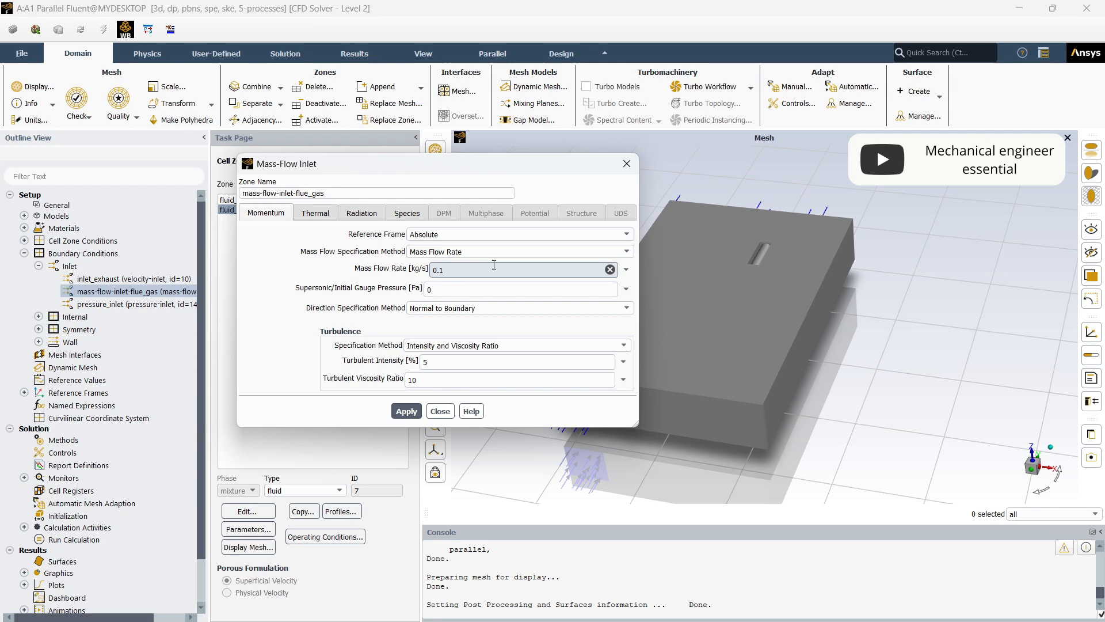
click(480, 310)
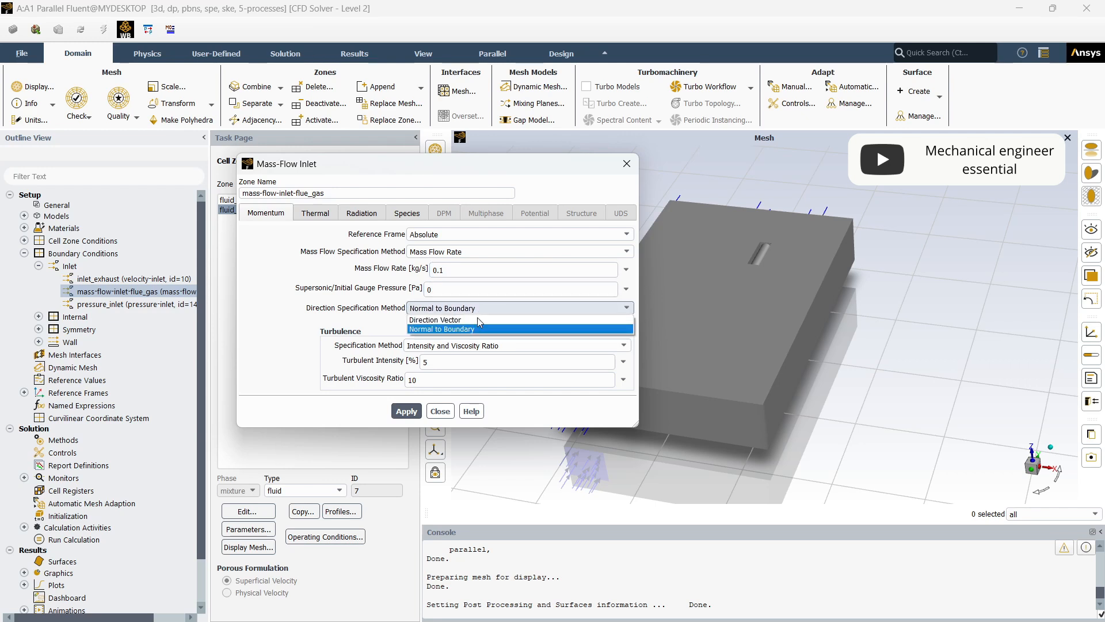
click(475, 329)
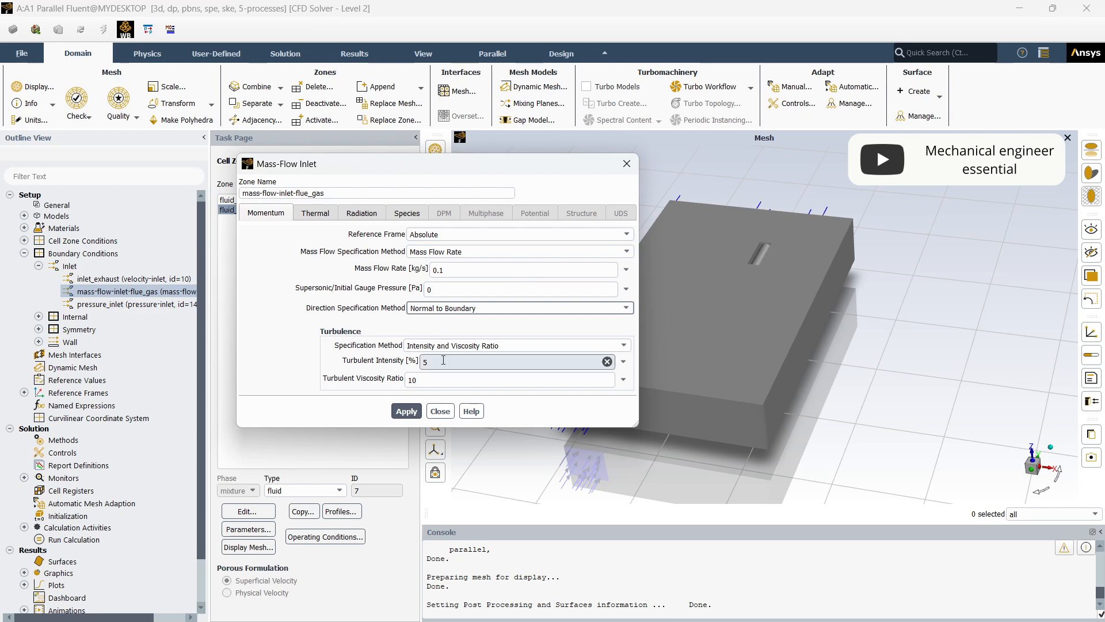
double_click(413, 380)
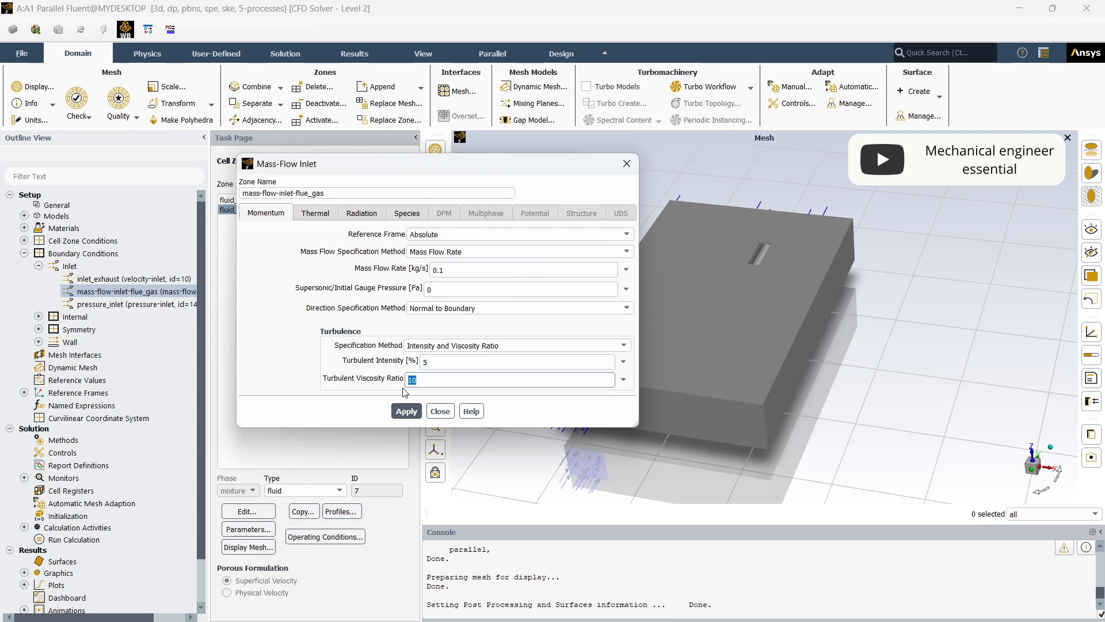
text(5)
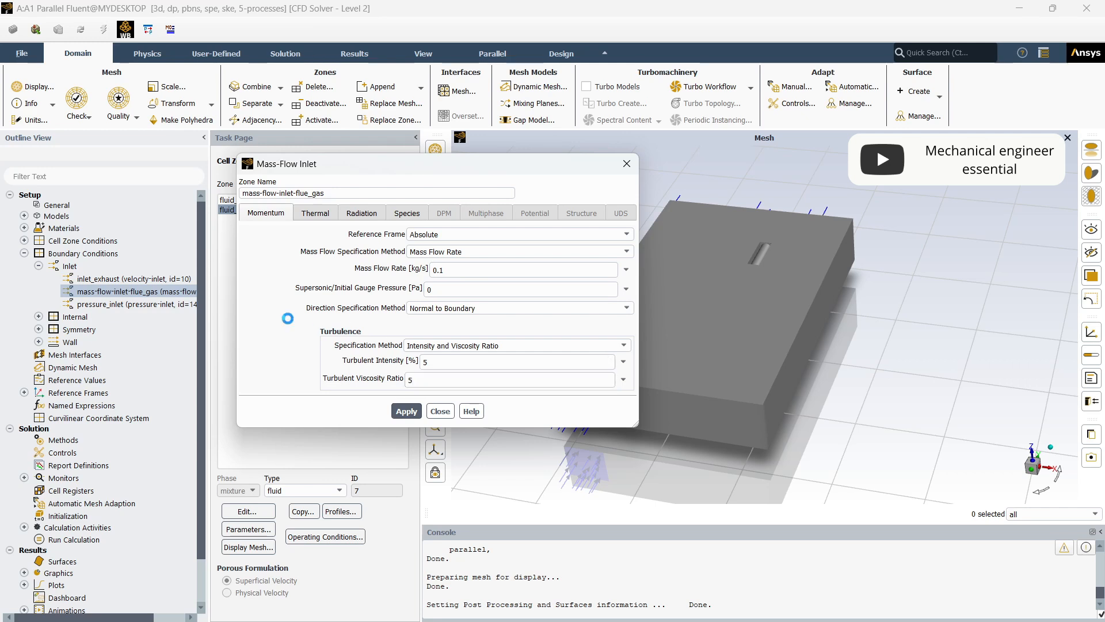
- Set the total temperature of the mass-flow-inlet-flue_gas boundary to 1200 K
click(320, 215)
double_click(324, 235)
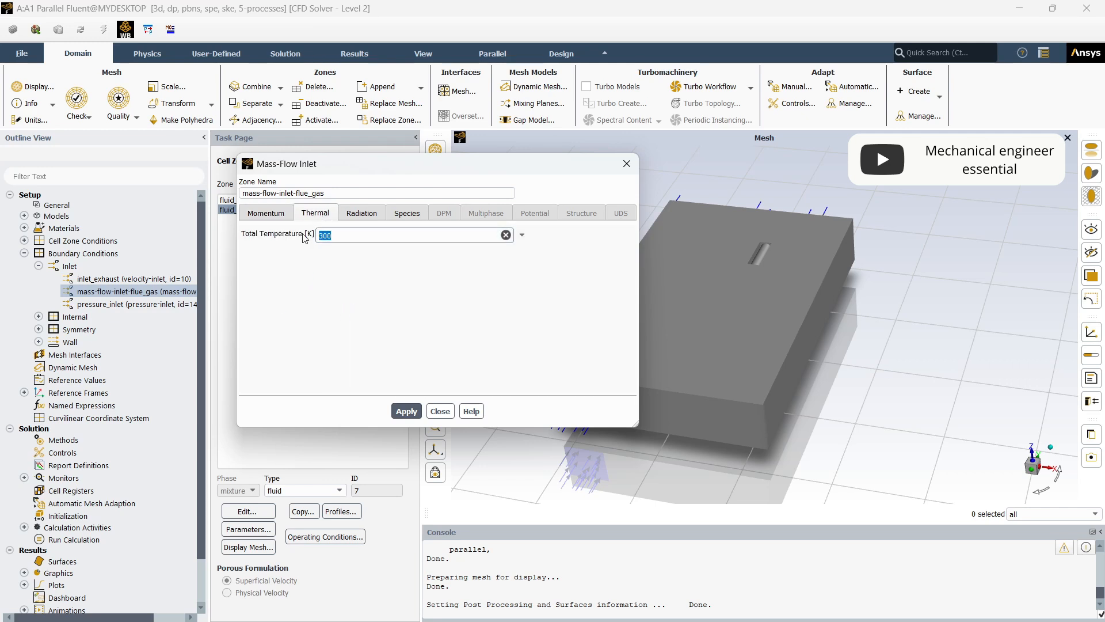
text(1200)
click(326, 269)
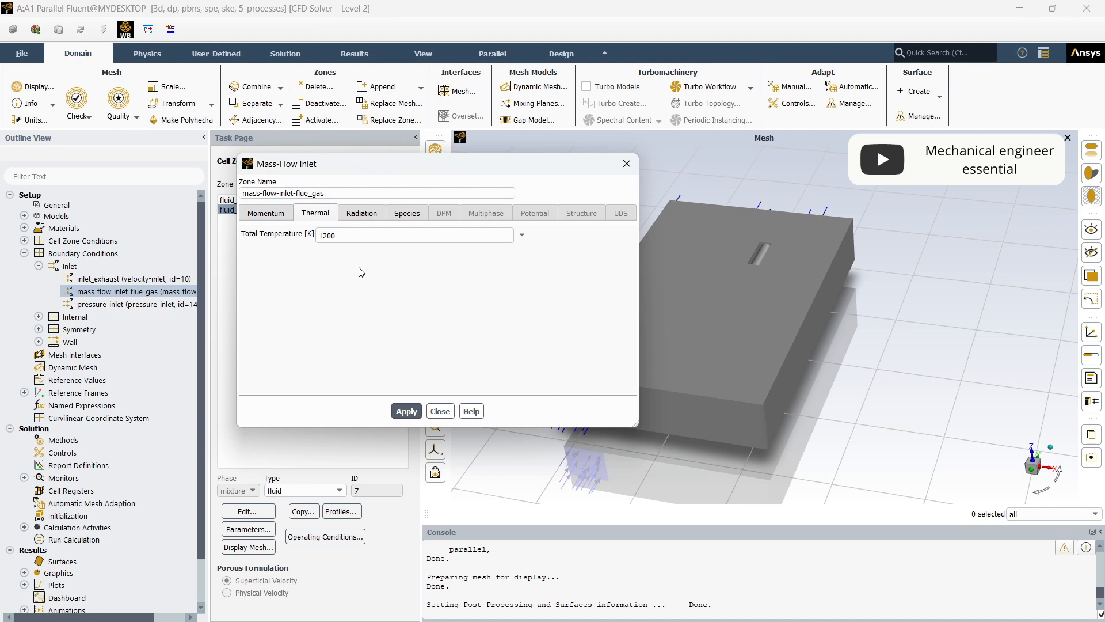
- Specify the flue gas inlet's species as mole fractions of 0.65 h2o and 0.35 co2, apply them, and review the other settings
click(416, 214)
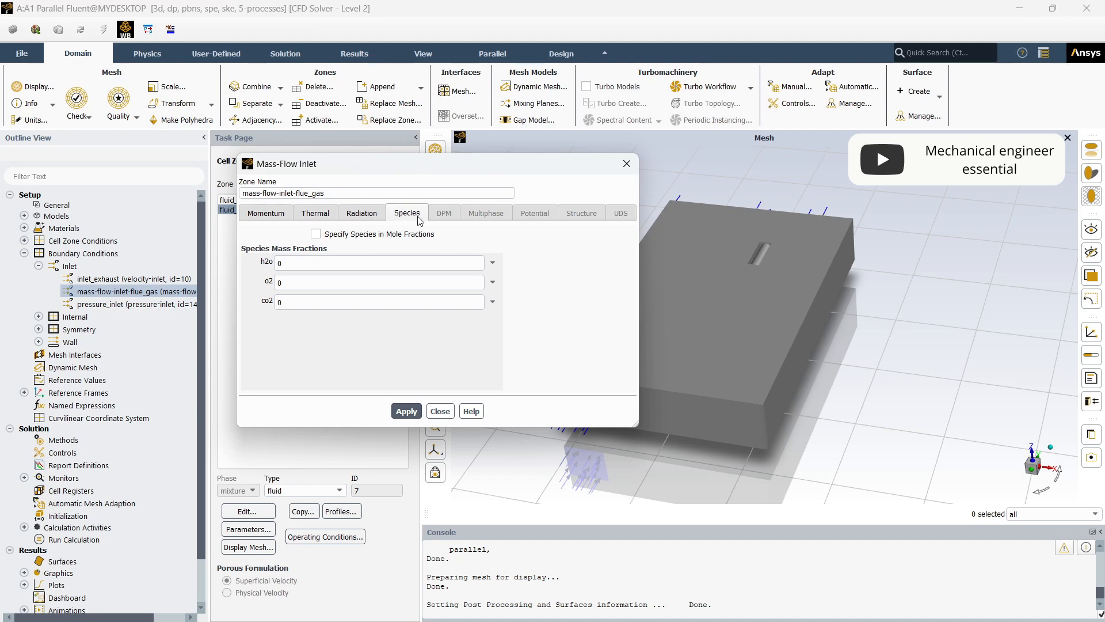
click(324, 234)
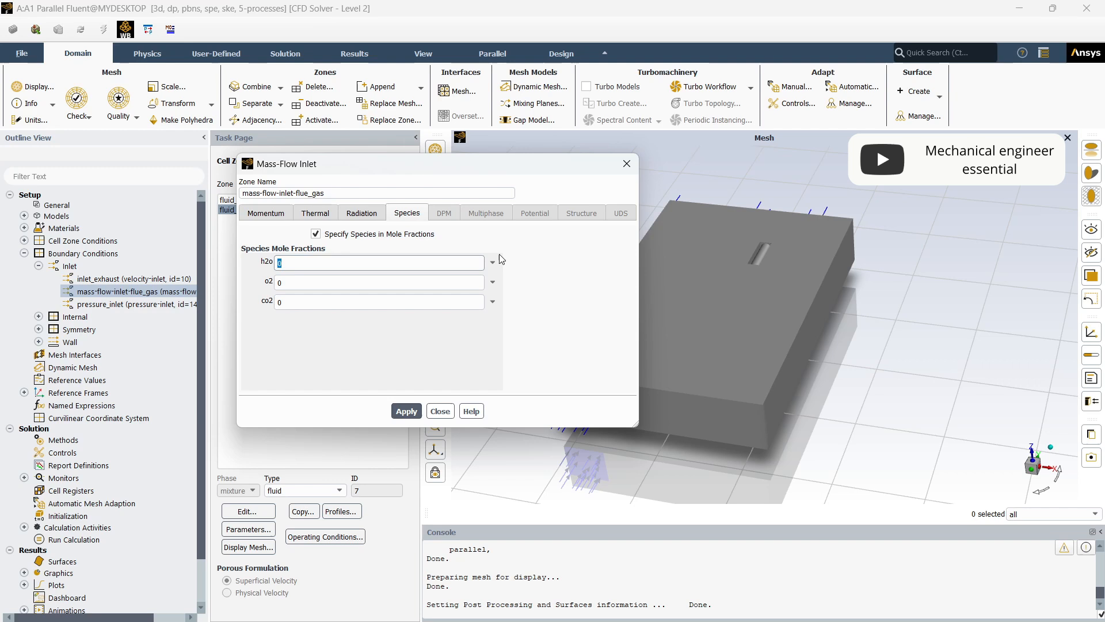
text(65)
double_click(280, 302)
text(0.3)
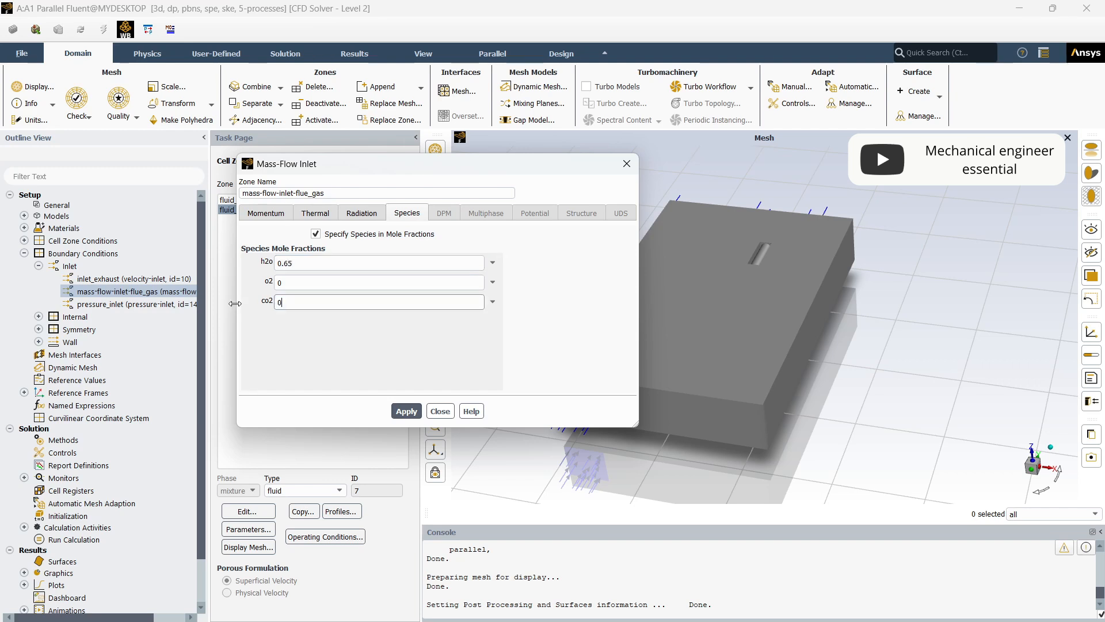
text(5)
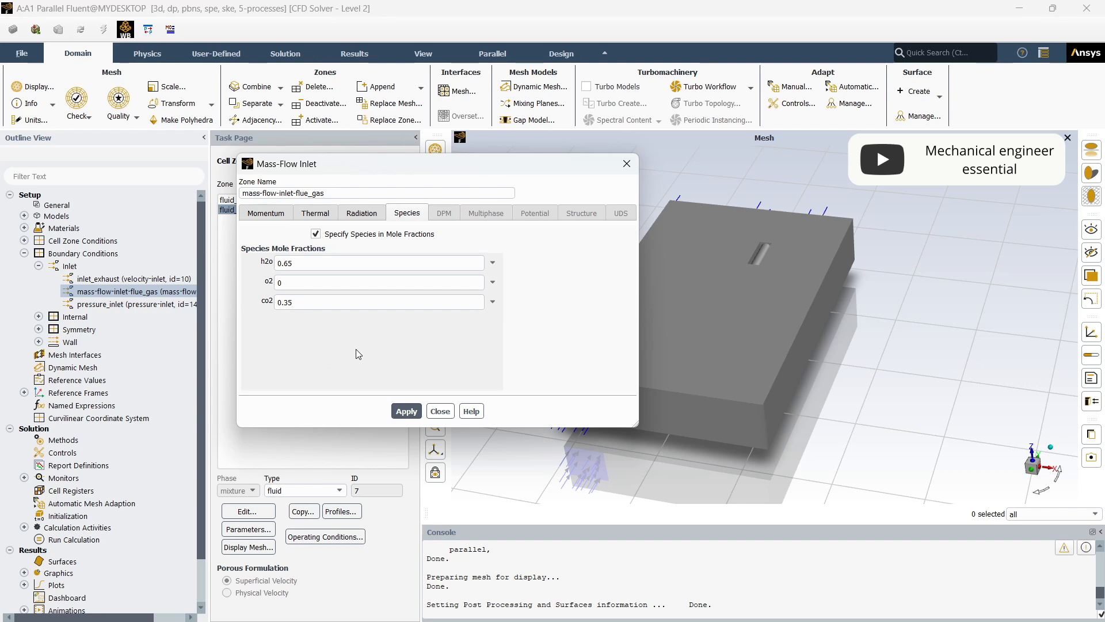
click(407, 410)
click(346, 213)
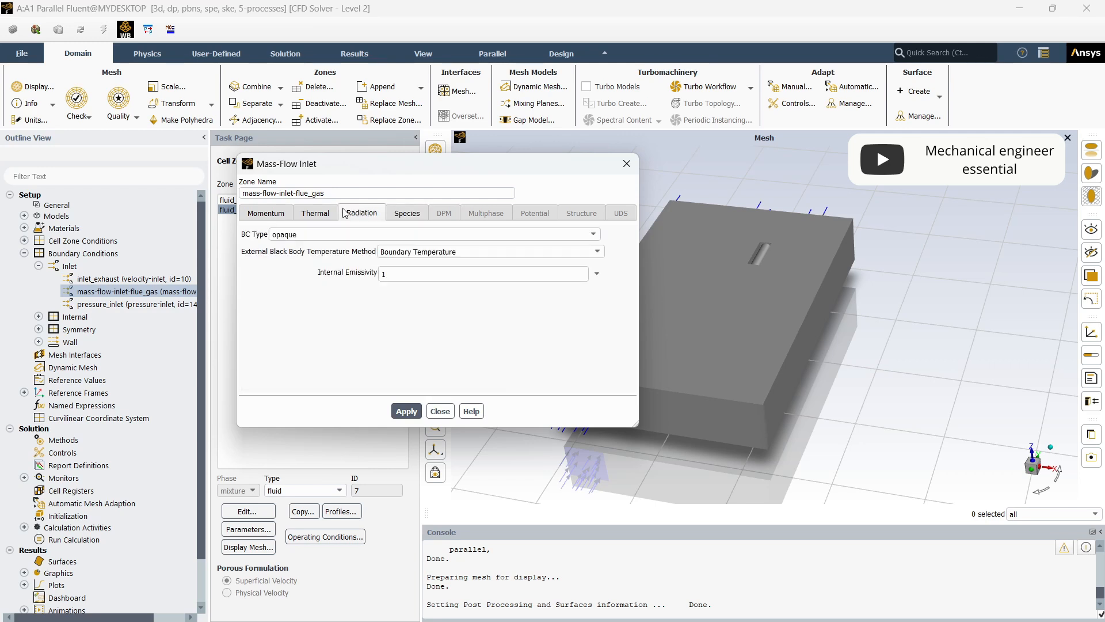
click(321, 216)
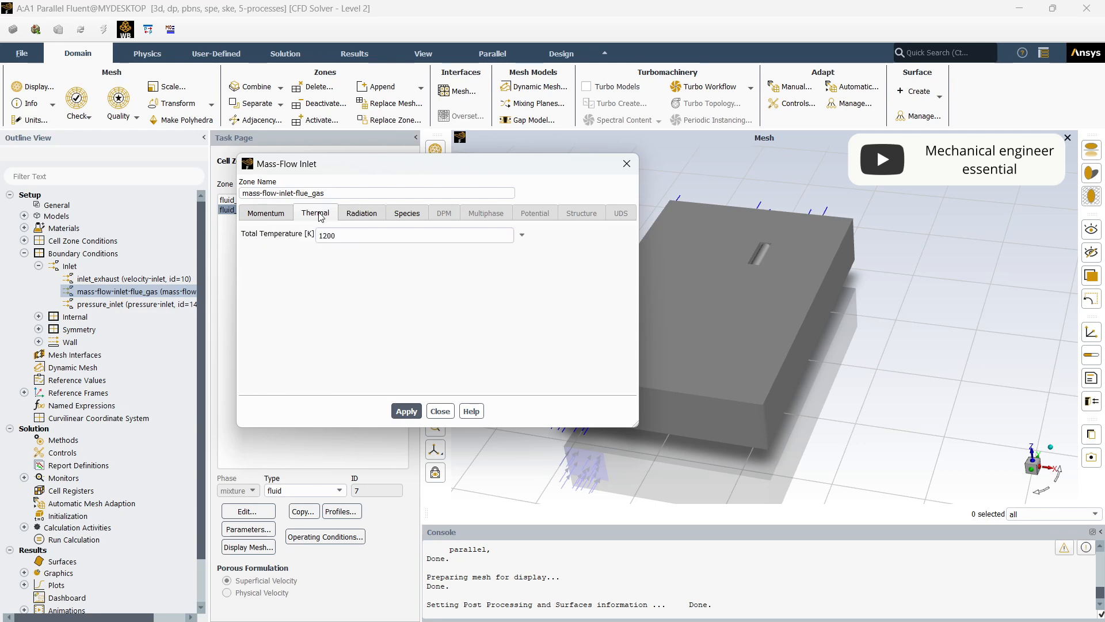
click(277, 215)
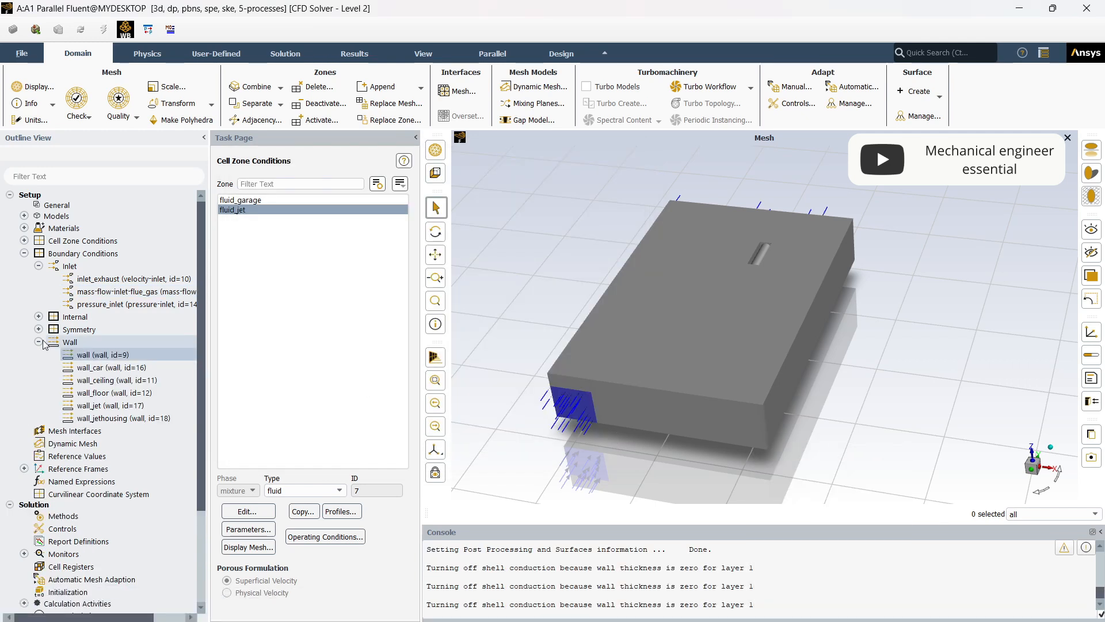
- Define the wall boundary's thermal conditions with a 300 K temperature and one shell conduction layer of 0.3 m concrete
click(40, 341)
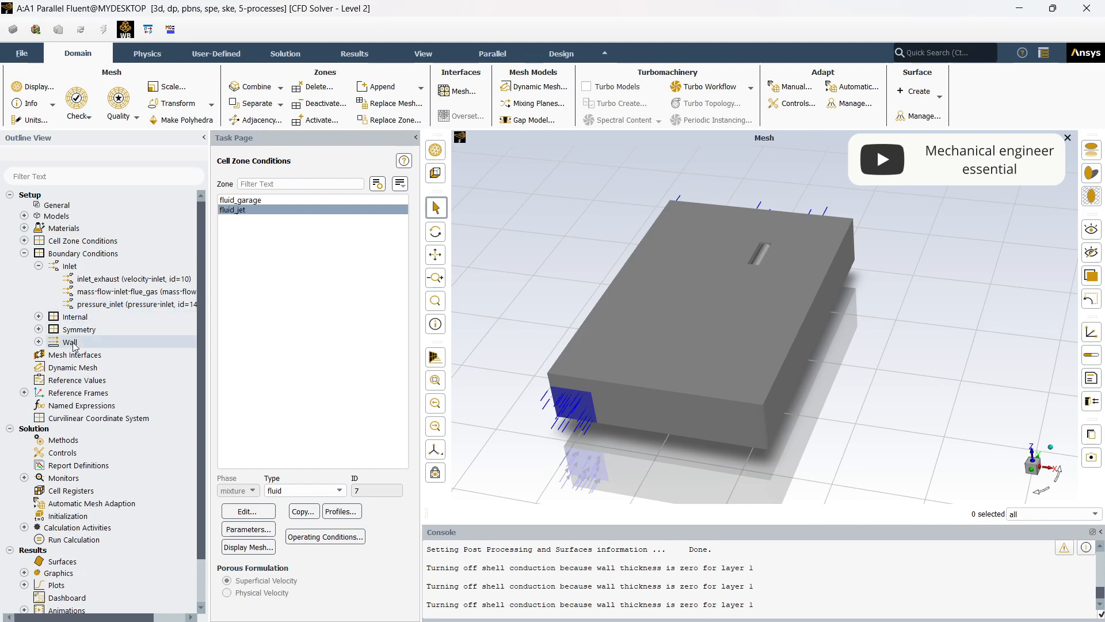
double_click(70, 342)
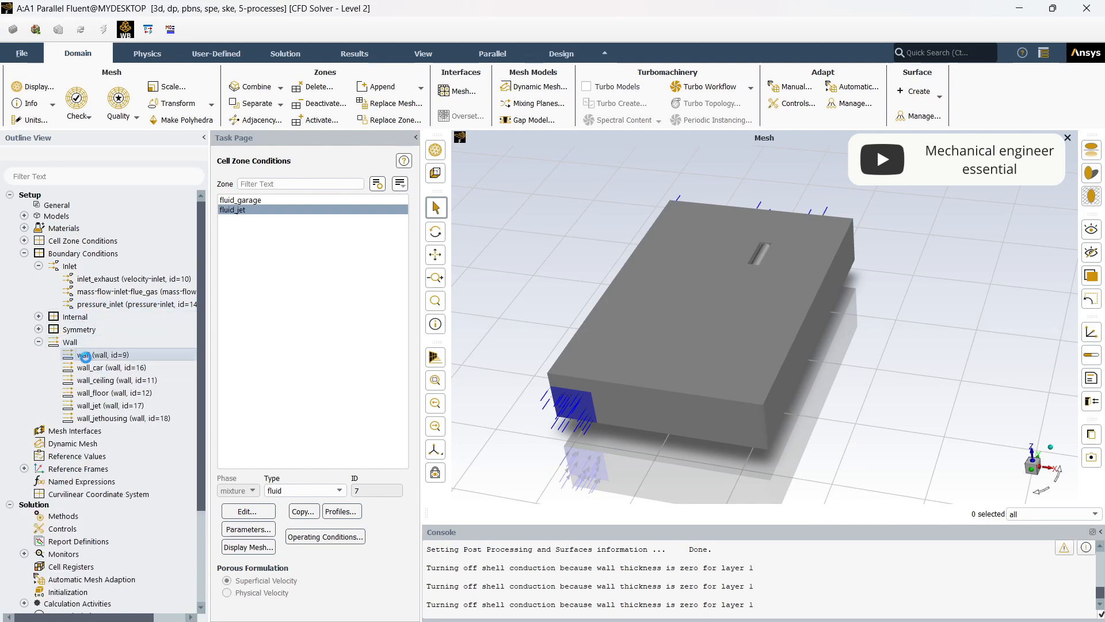
click(324, 216)
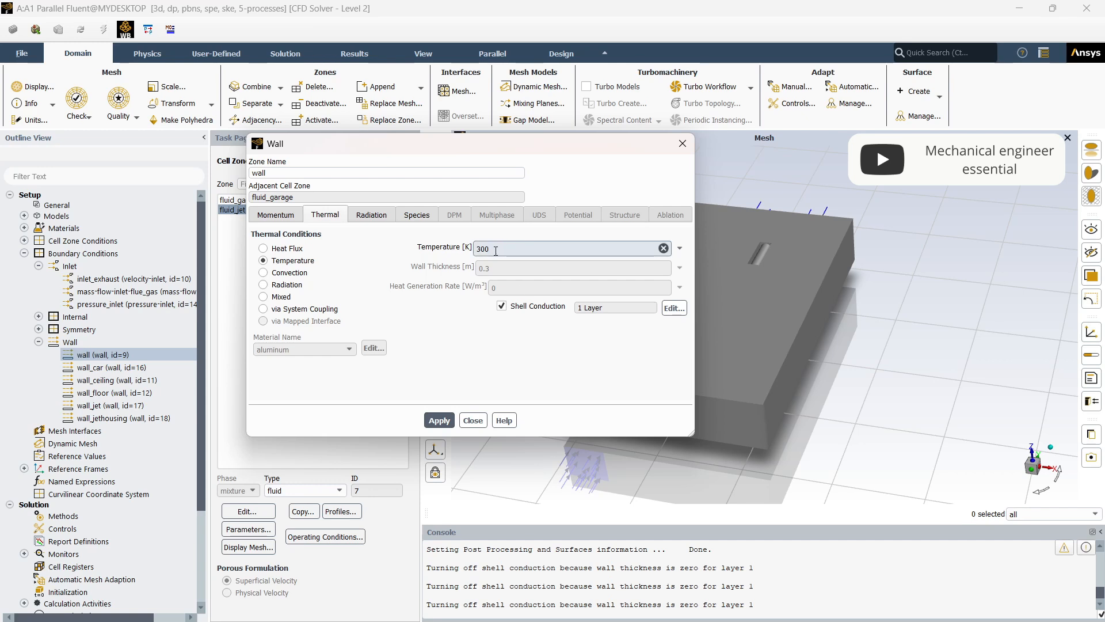
drag(495, 249, 473, 249)
click(454, 346)
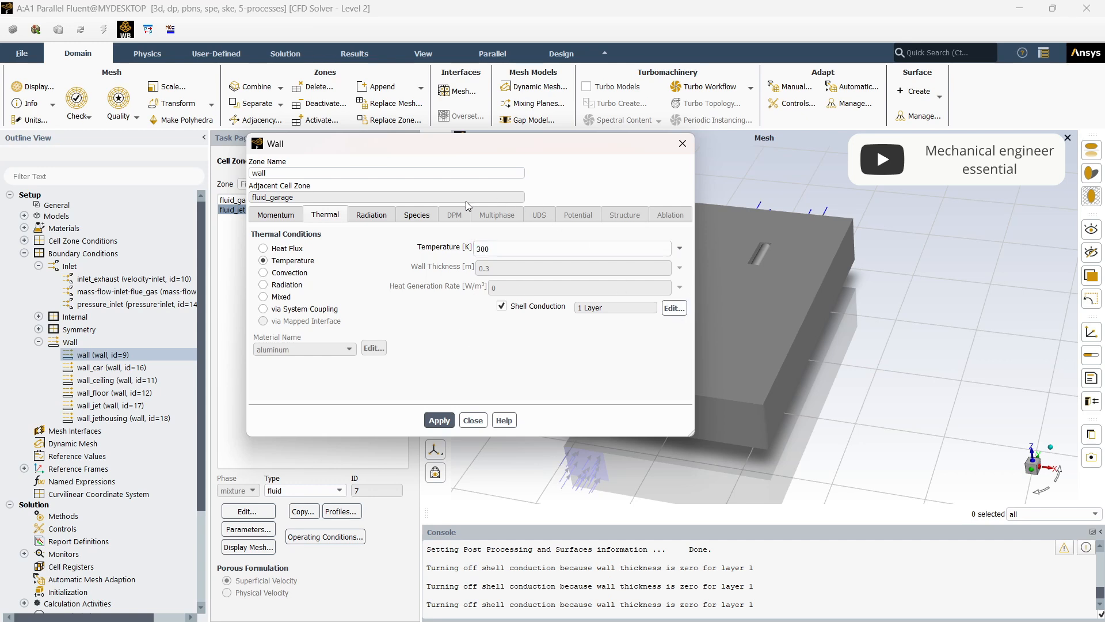
click(385, 215)
click(333, 216)
click(674, 310)
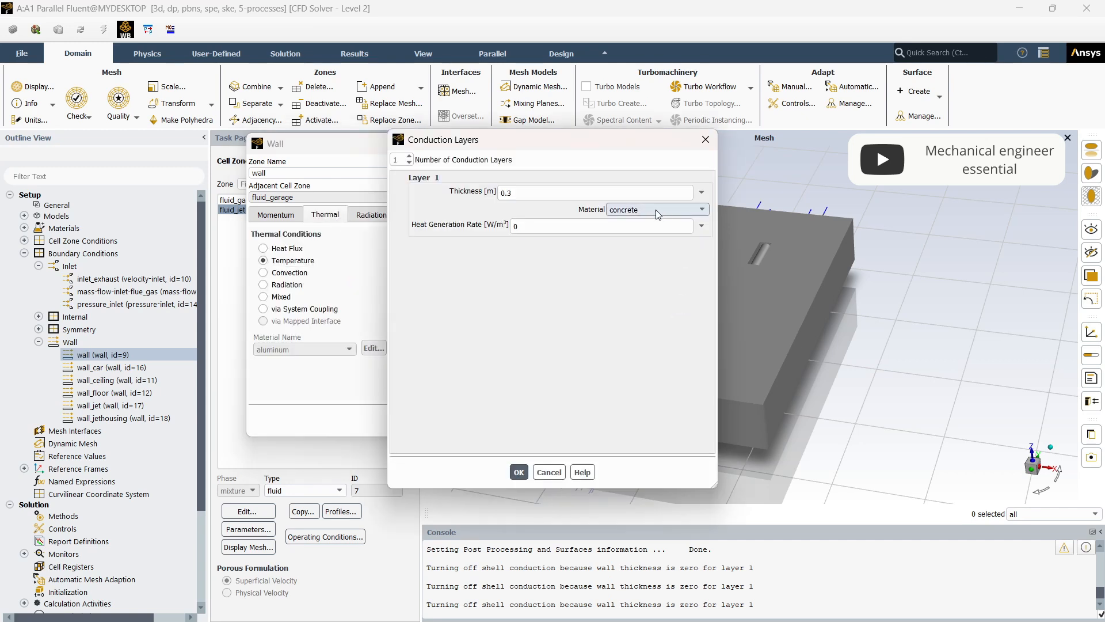
click(653, 210)
click(646, 221)
click(524, 192)
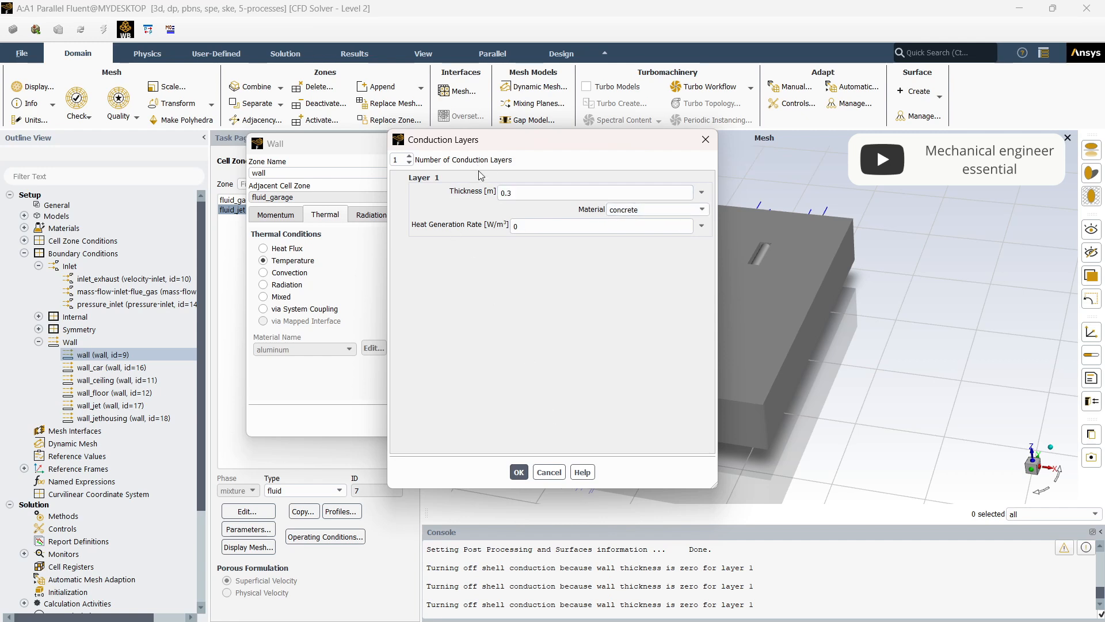
click(519, 472)
- Review the wall's internal emissivity and recheck its conduction layer's thickness and heat generation rate, then close the wall settings
click(371, 215)
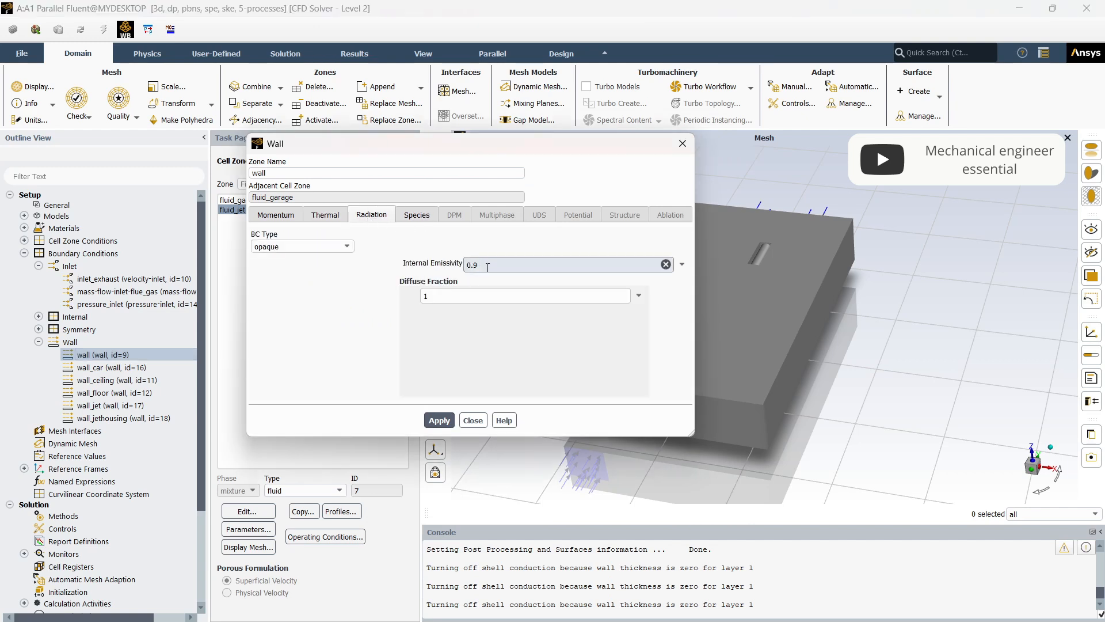
drag(477, 263, 467, 260)
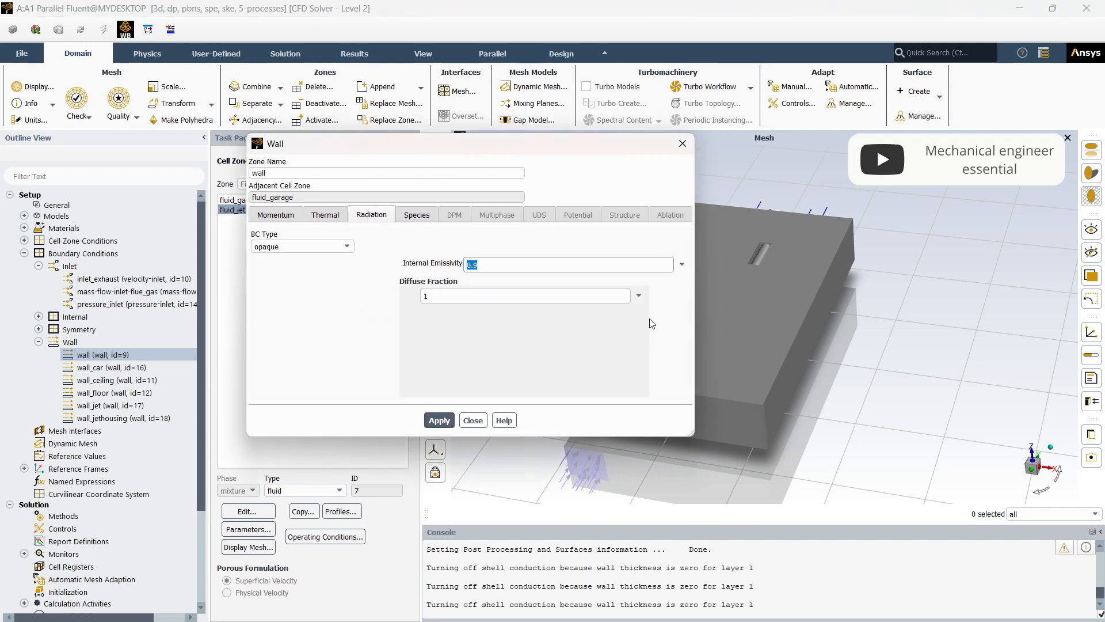
click(682, 292)
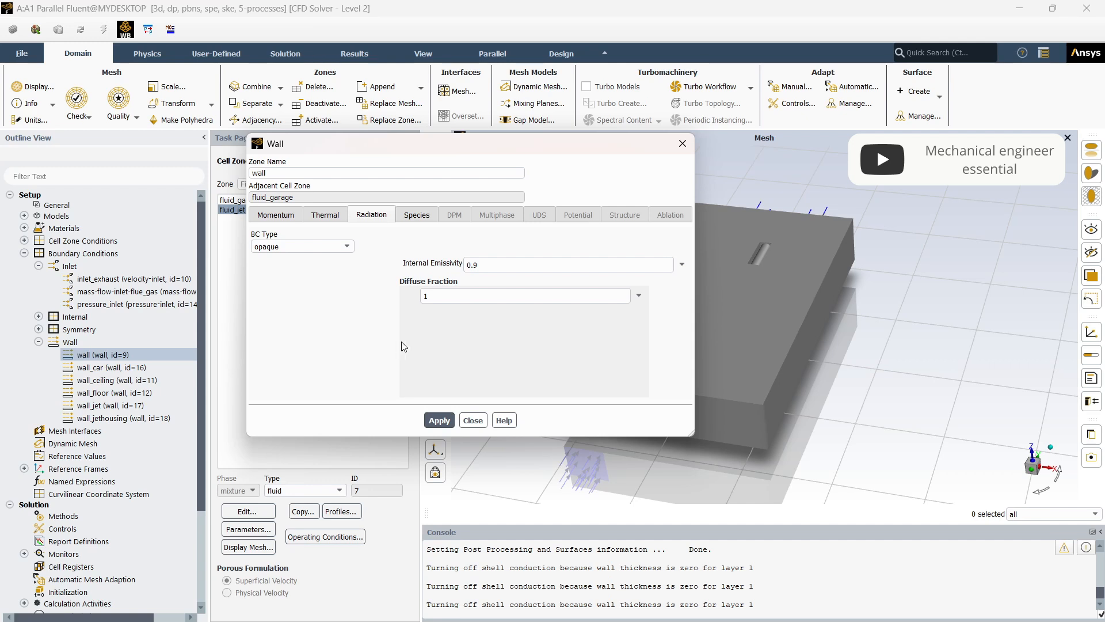
click(326, 216)
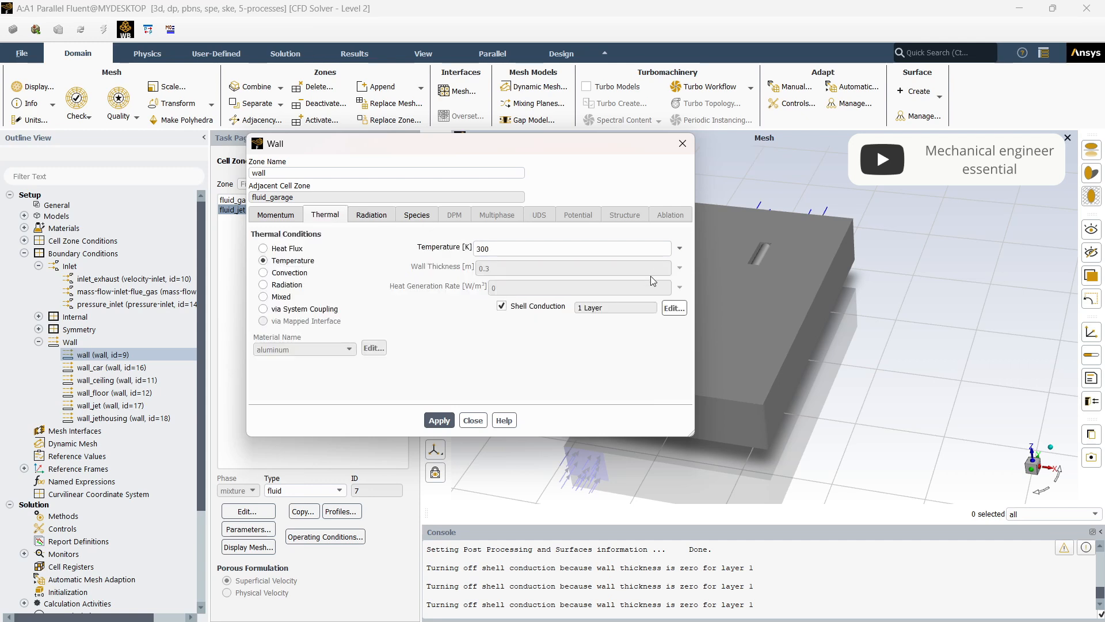
click(674, 309)
double_click(500, 193)
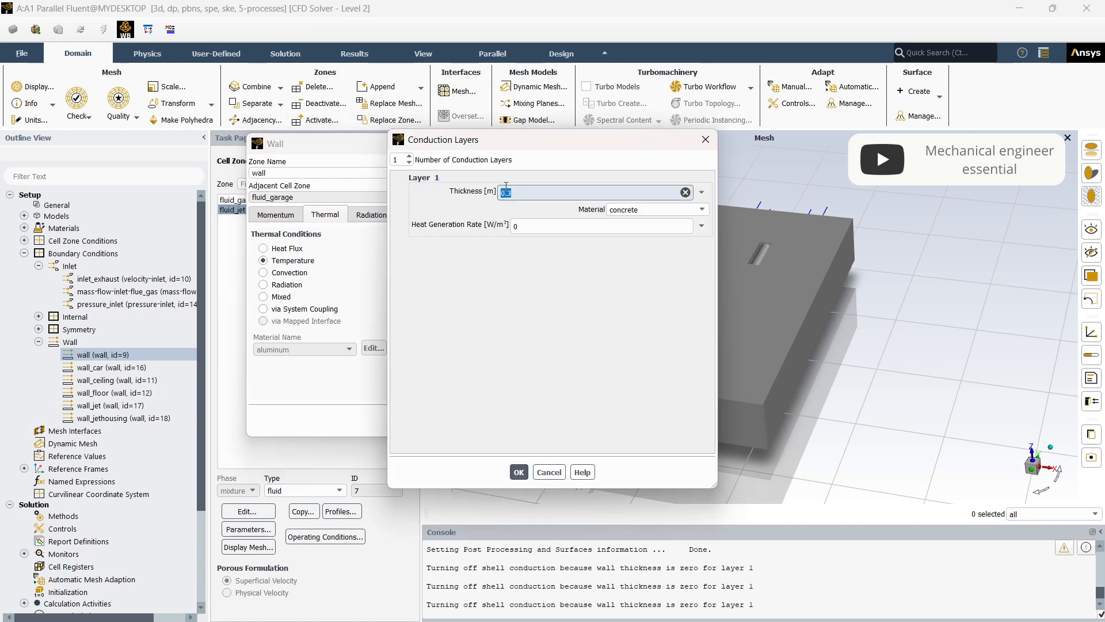
drag(516, 149, 708, 111)
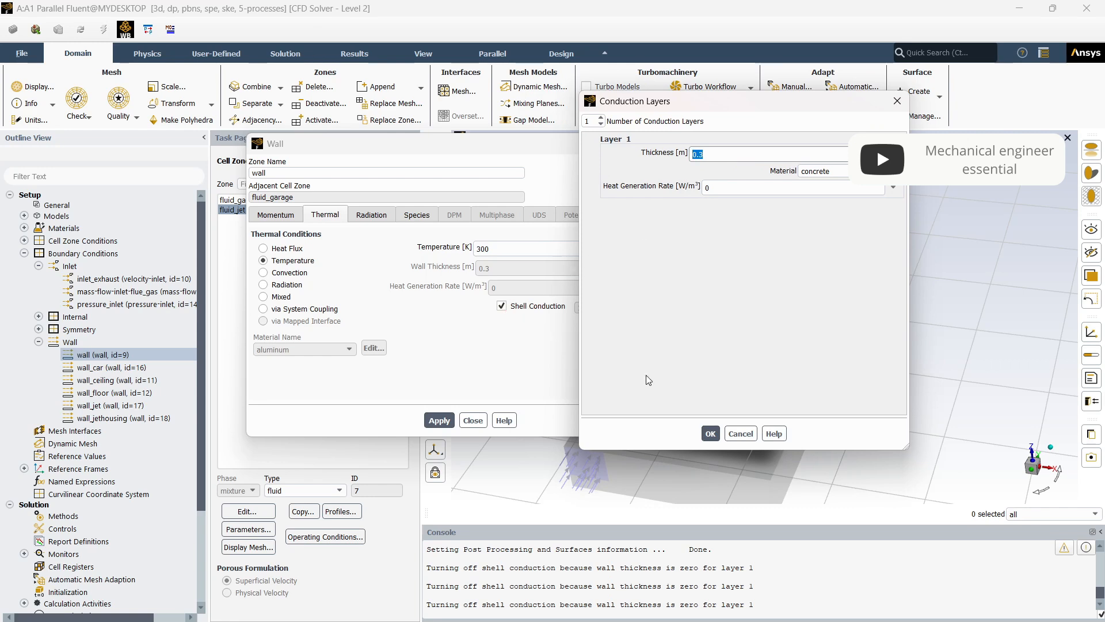
click(711, 433)
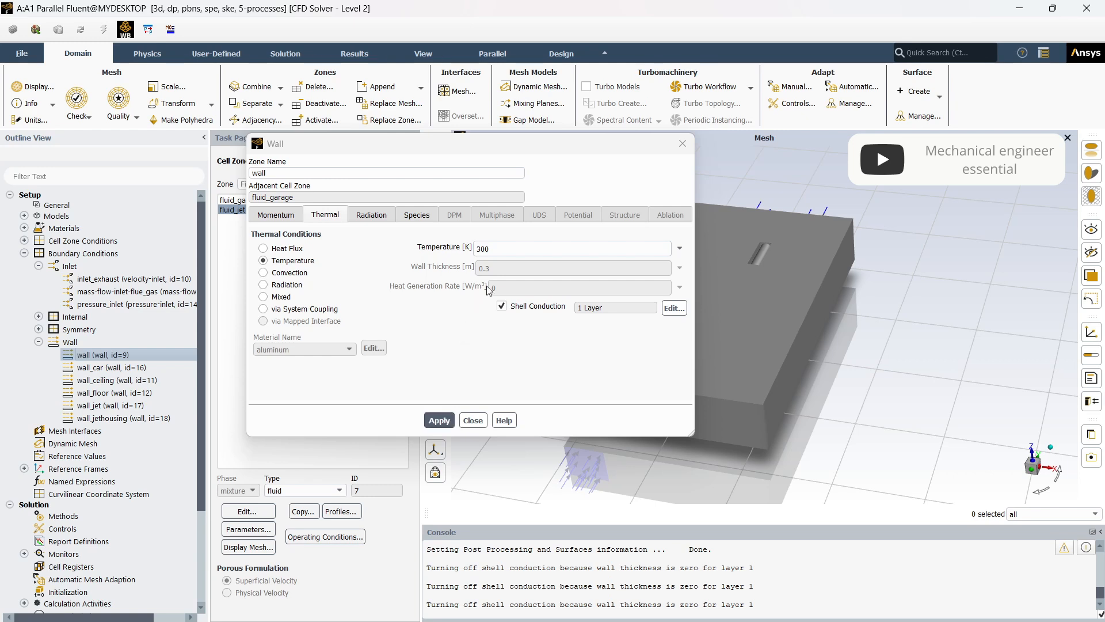
click(674, 308)
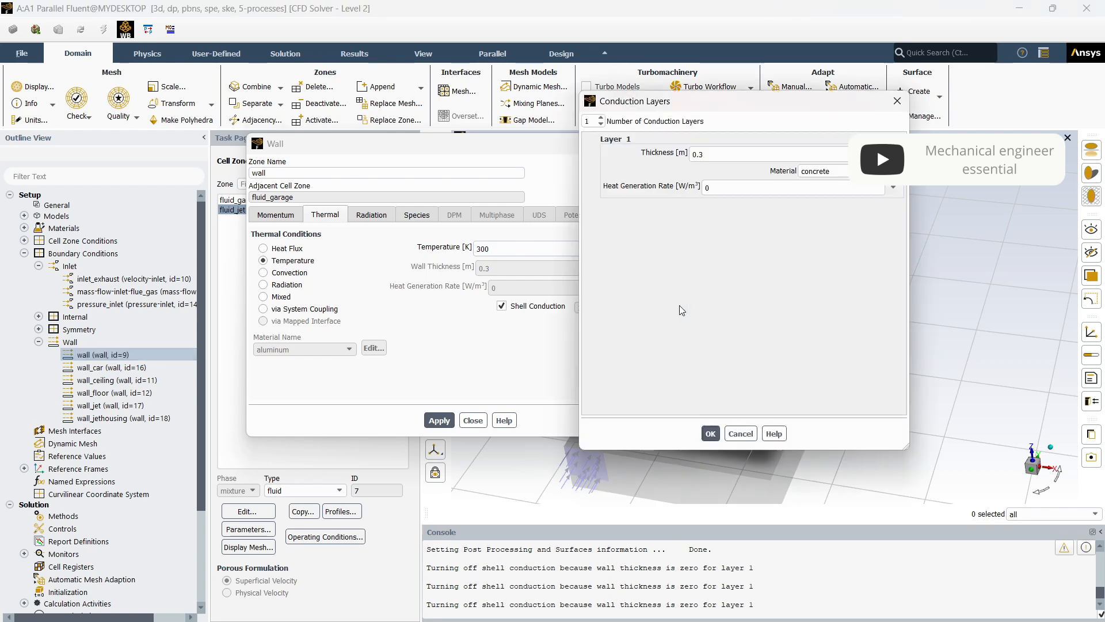
double_click(707, 189)
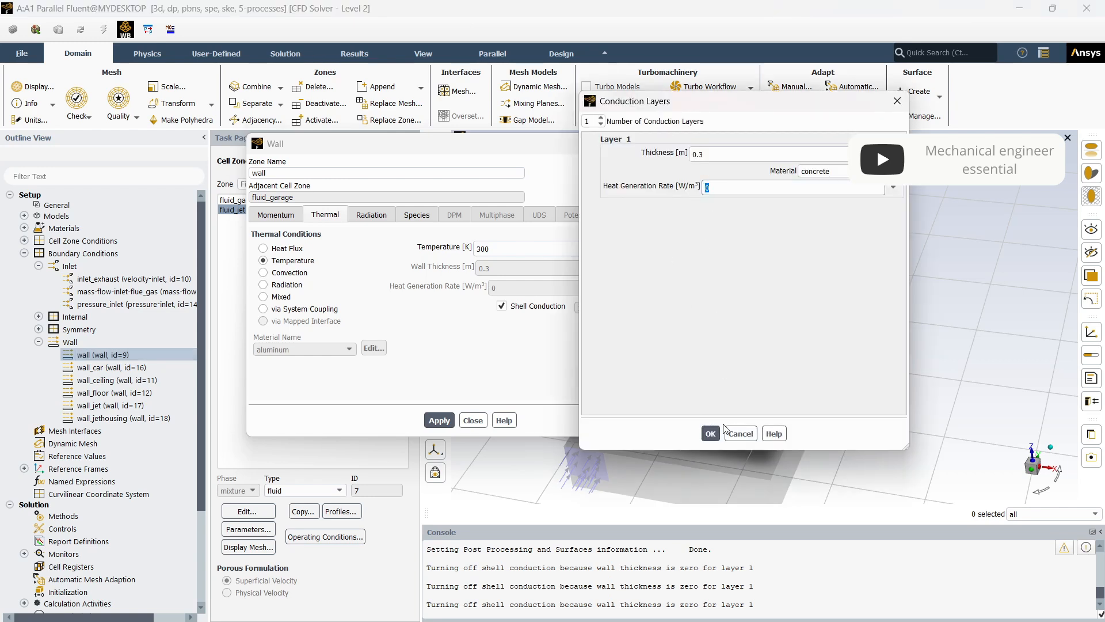
click(710, 434)
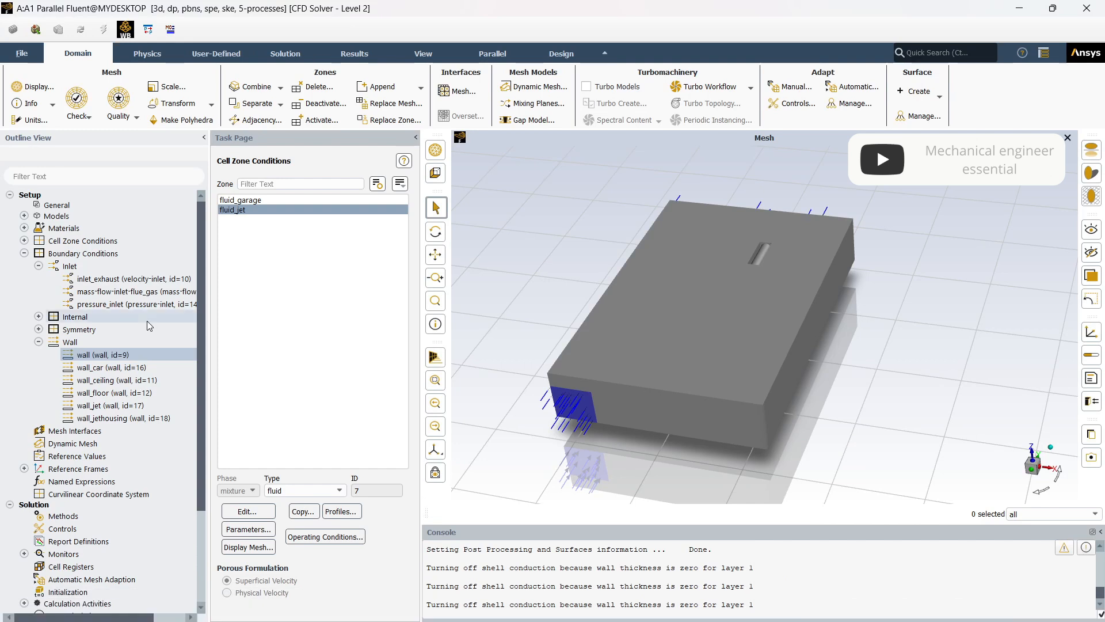
- Copy the boundary conditions of wall to wall_ceiling and wall_floor, confirm, and close the copy dialog
right_click(151, 355)
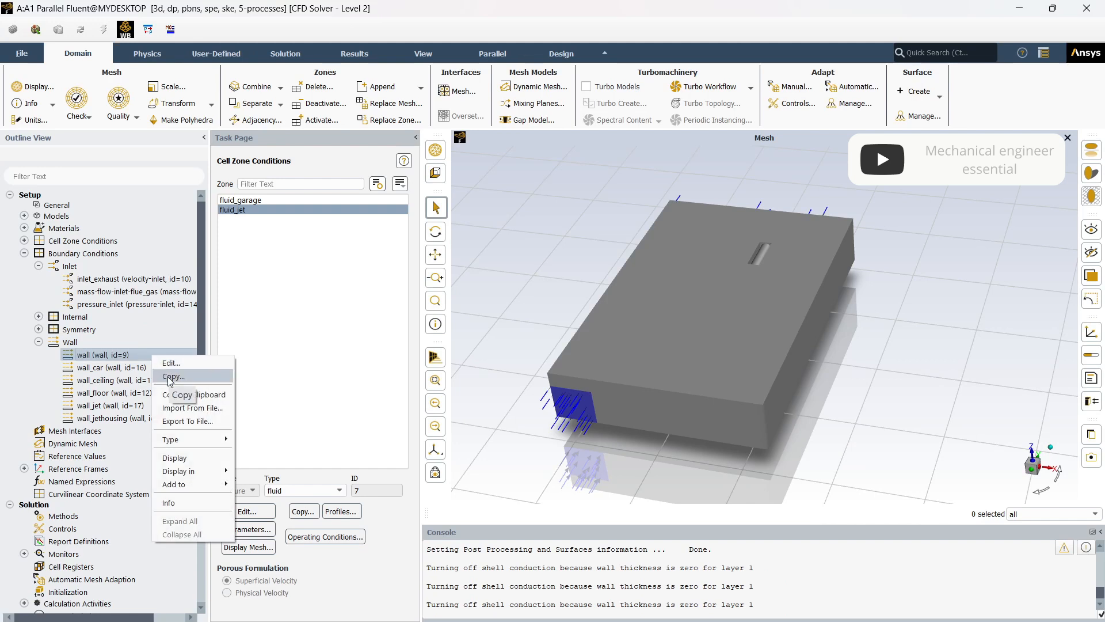
click(171, 377)
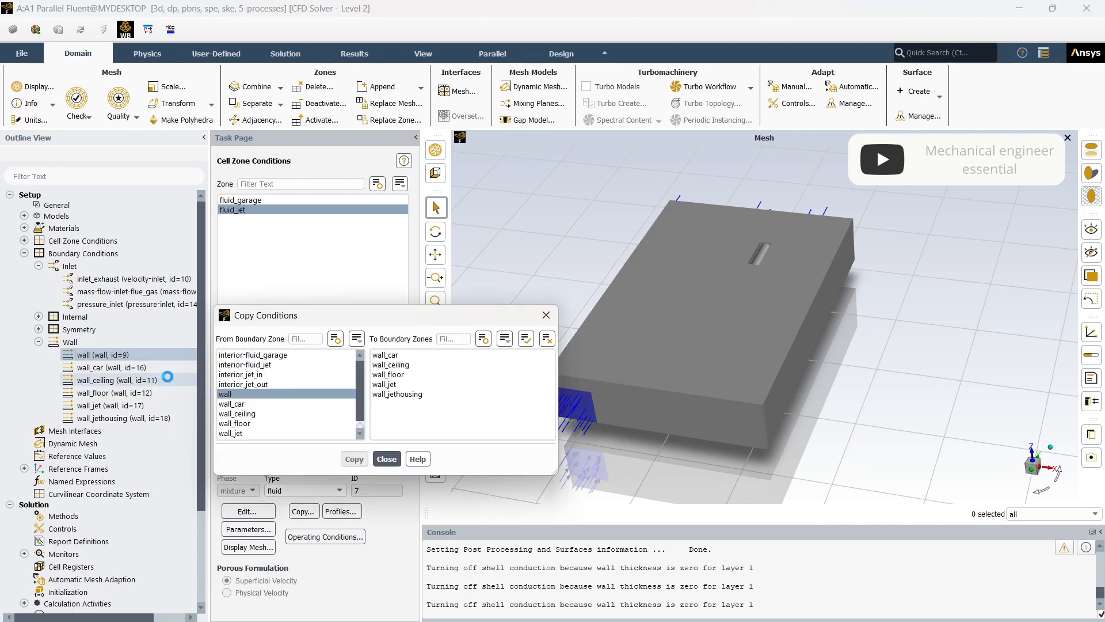
drag(334, 313, 320, 247)
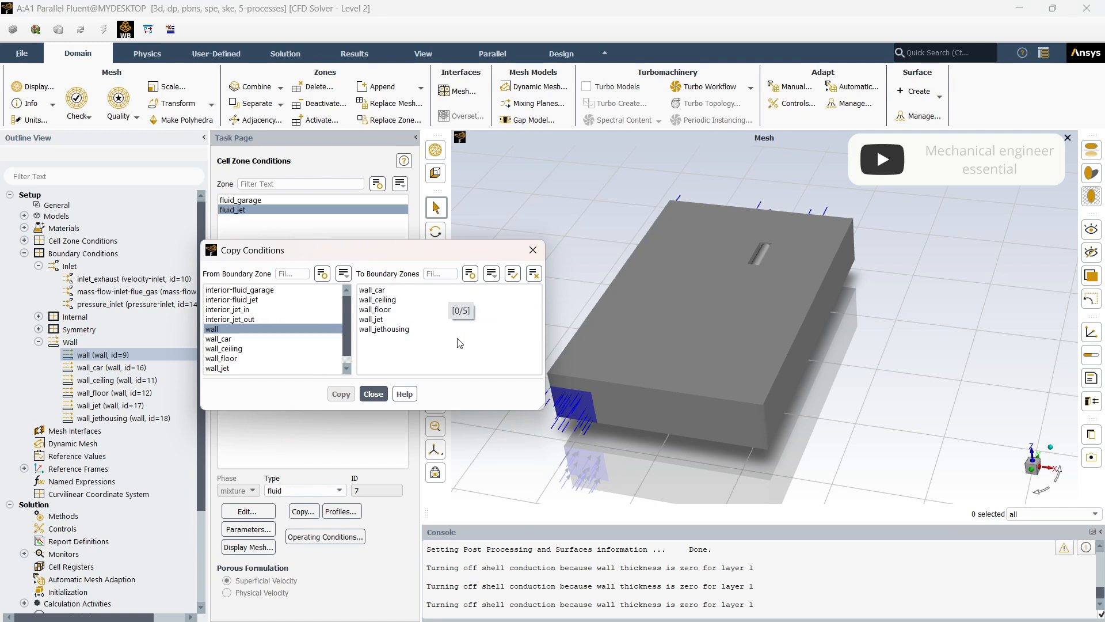
click(436, 300)
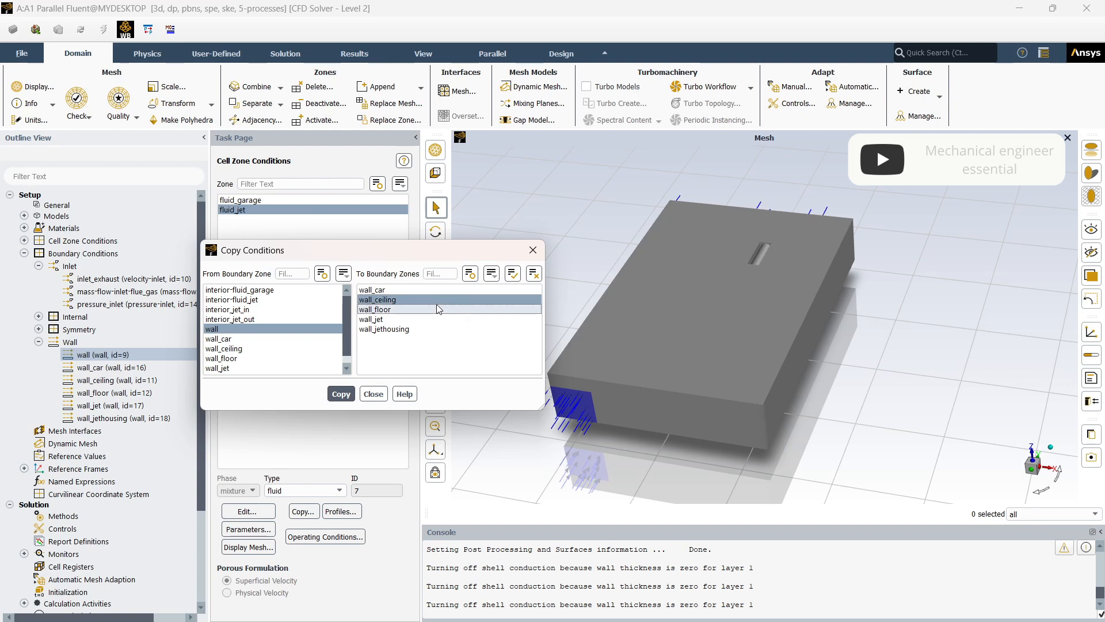
click(444, 310)
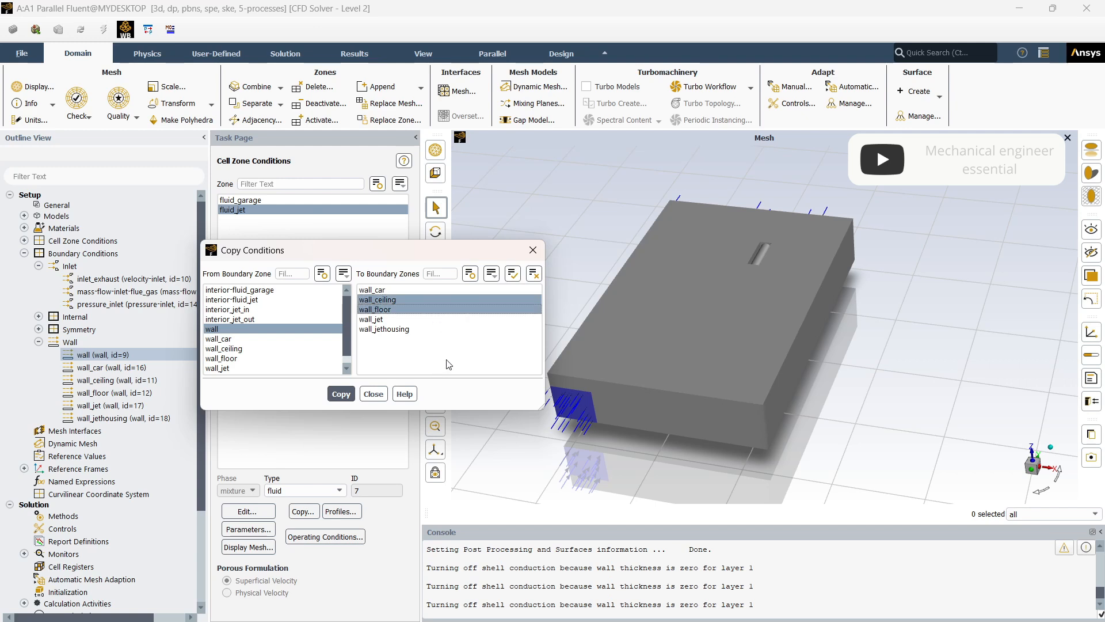
click(342, 395)
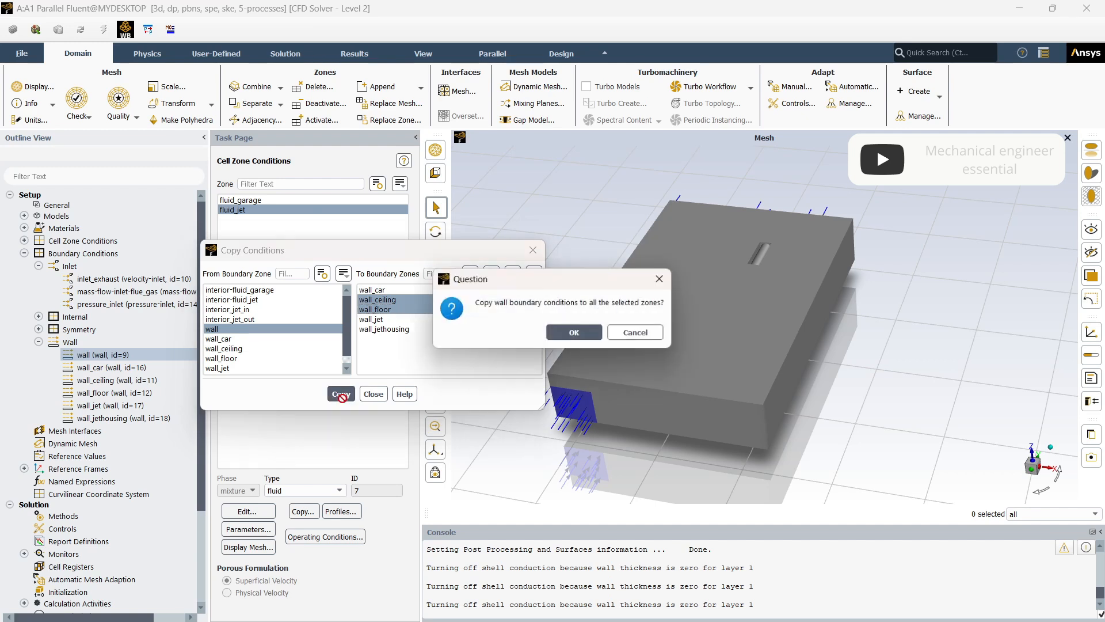
click(574, 334)
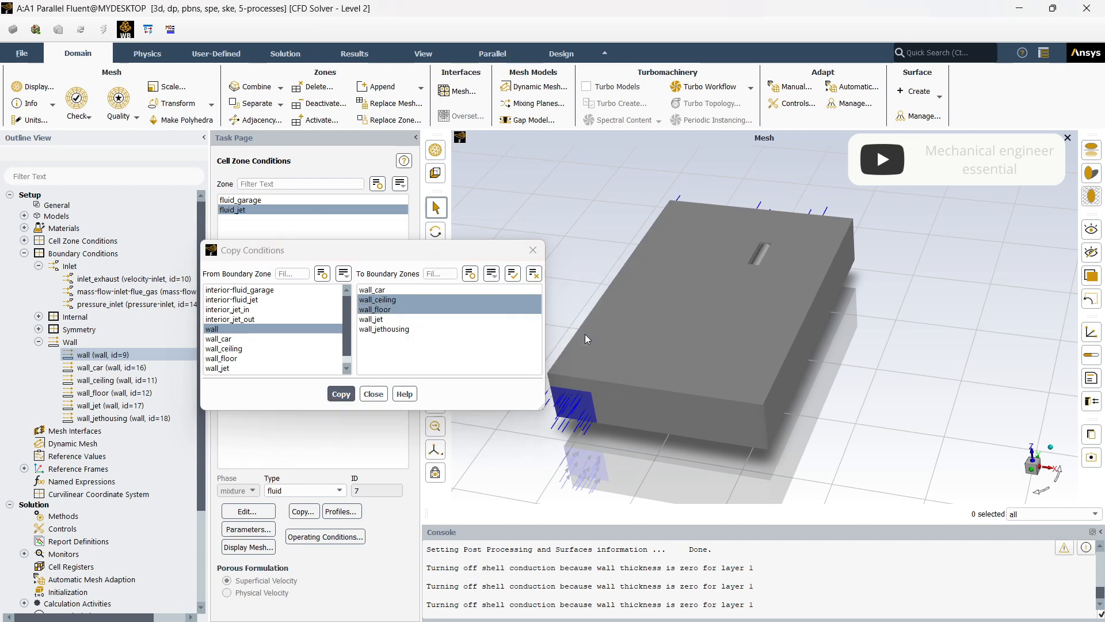
click(374, 395)
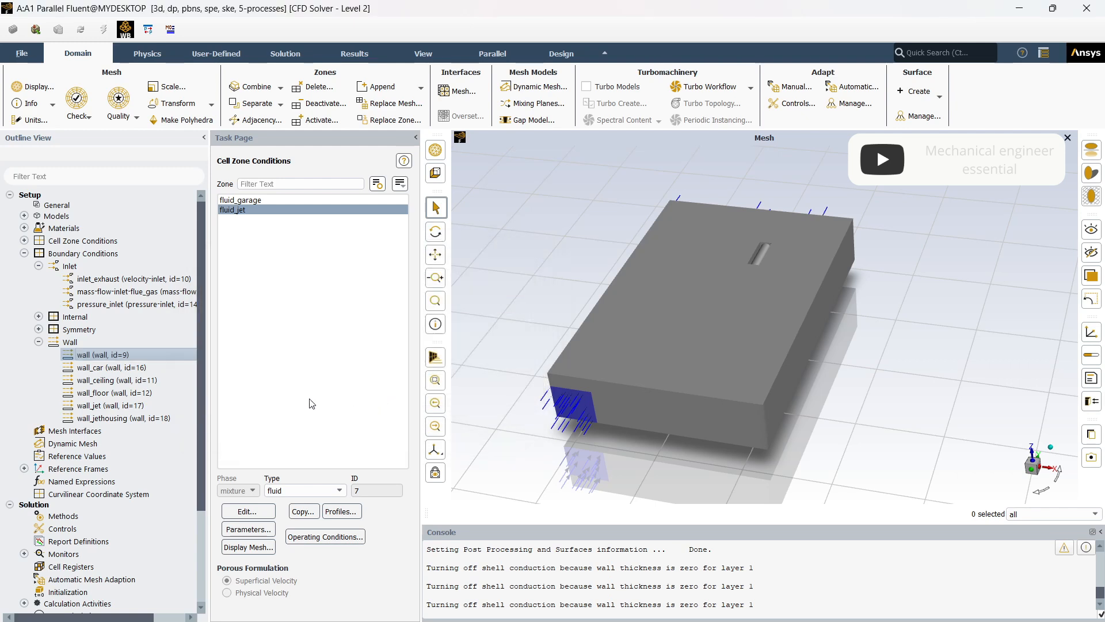